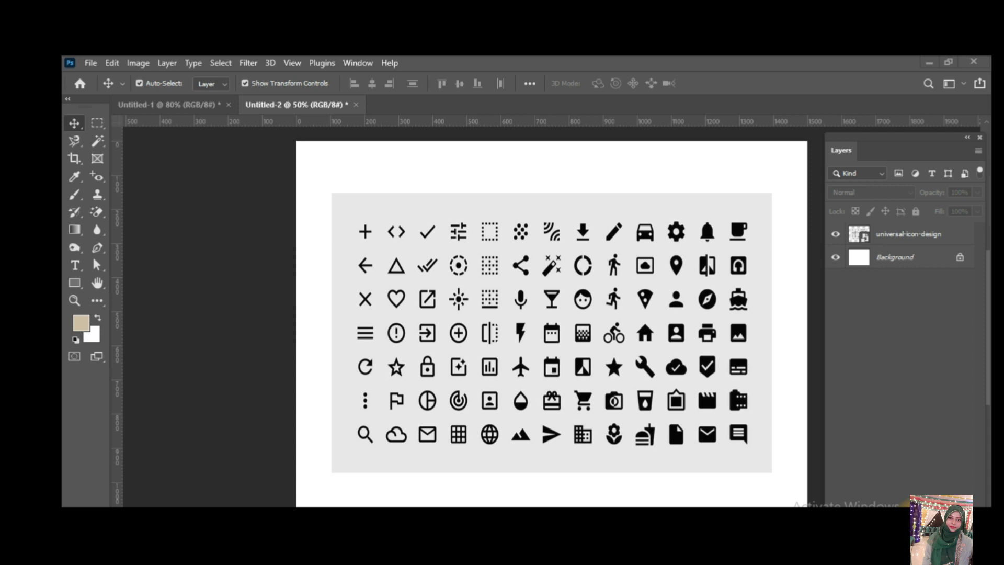
# In the Untitled-1 document, crop the business card mockup with Perspective Crop to the card showing the contact details and QR code
pyautogui.click(211, 105)
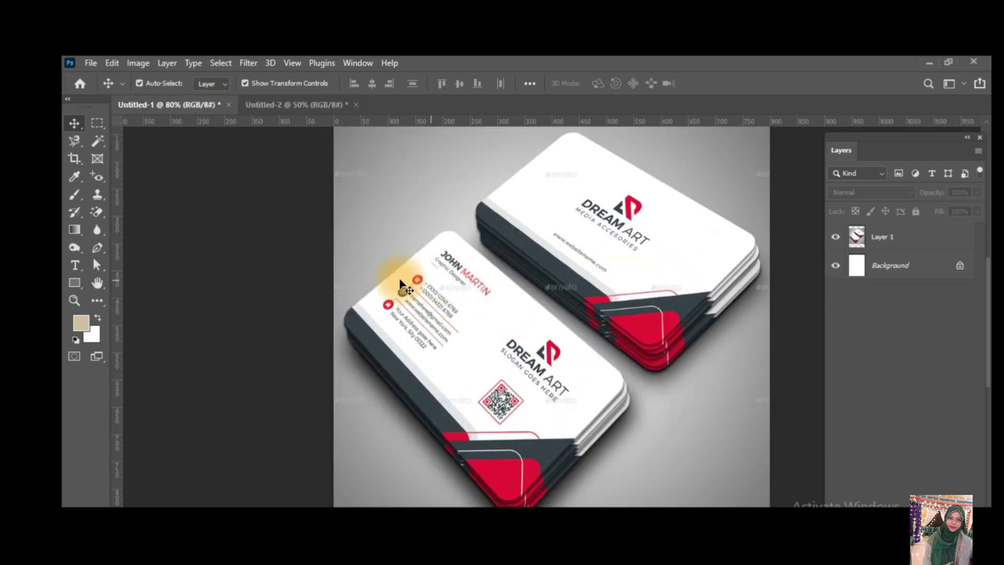
pyautogui.click(74, 158)
pyautogui.click(123, 159)
pyautogui.click(396, 287)
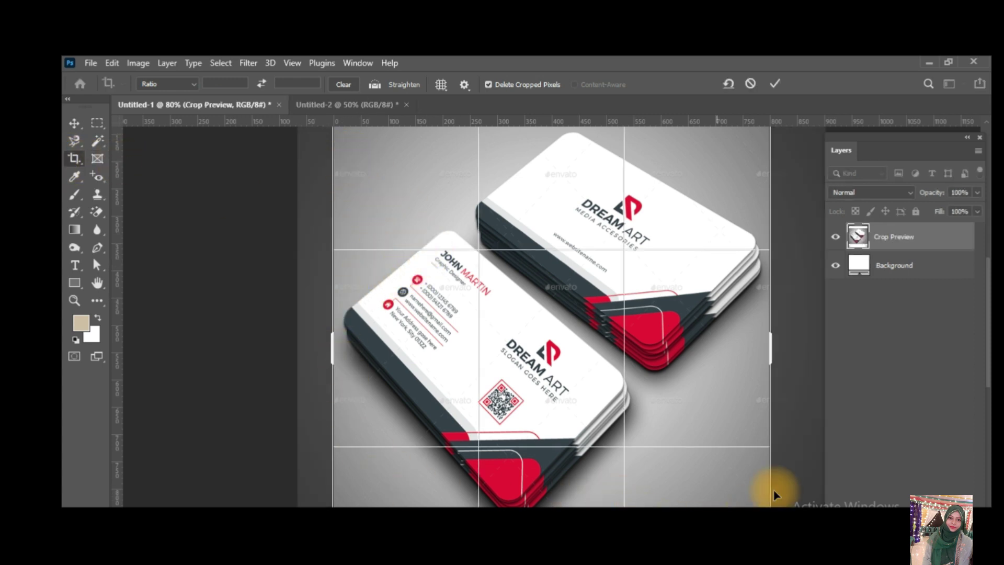
pyautogui.moveTo(765, 529); pyautogui.dragTo(525, 400)
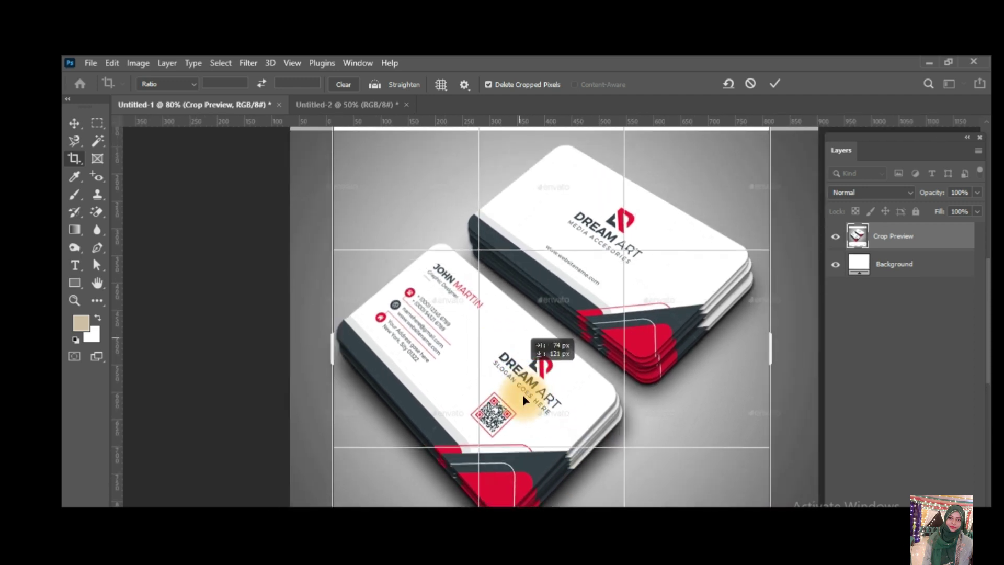
pyautogui.moveTo(366, 165); pyautogui.dragTo(492, 355)
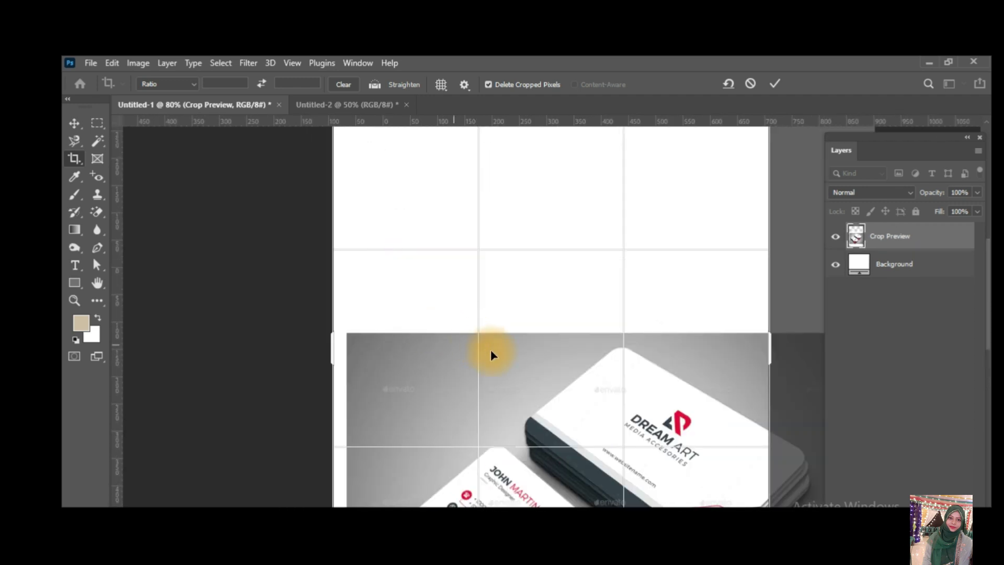
pyautogui.press('v')
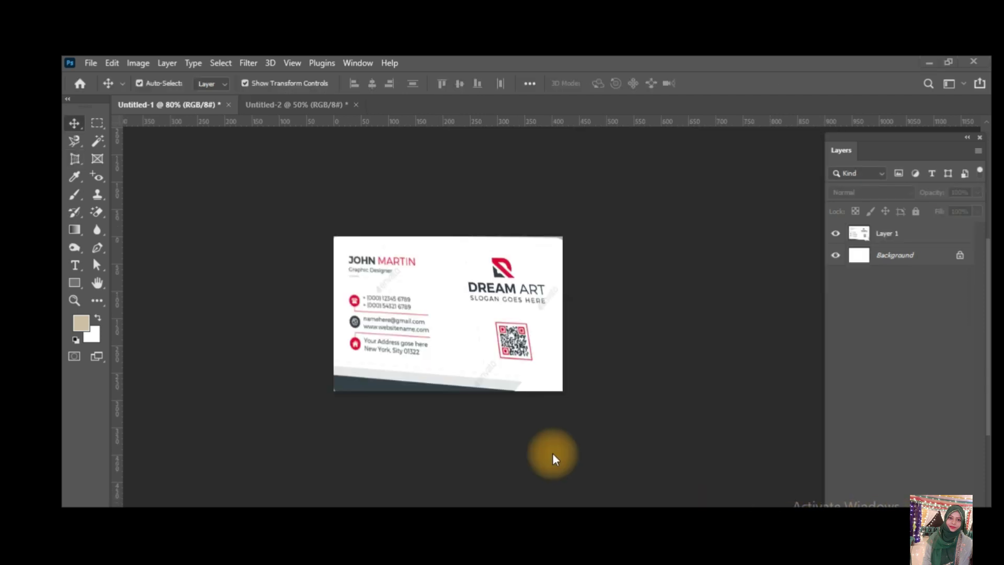
# Select the cropped card's layer and inspect the card at 100% magnification
pyautogui.scroll(3, 398, 334)
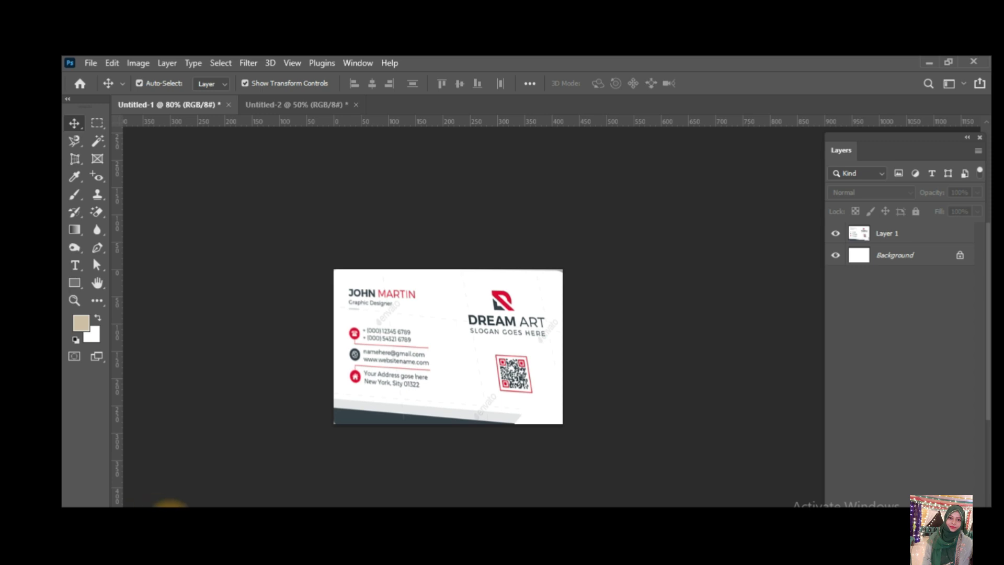
pyautogui.click(414, 314)
pyautogui.hotkey('ctrl', '+')
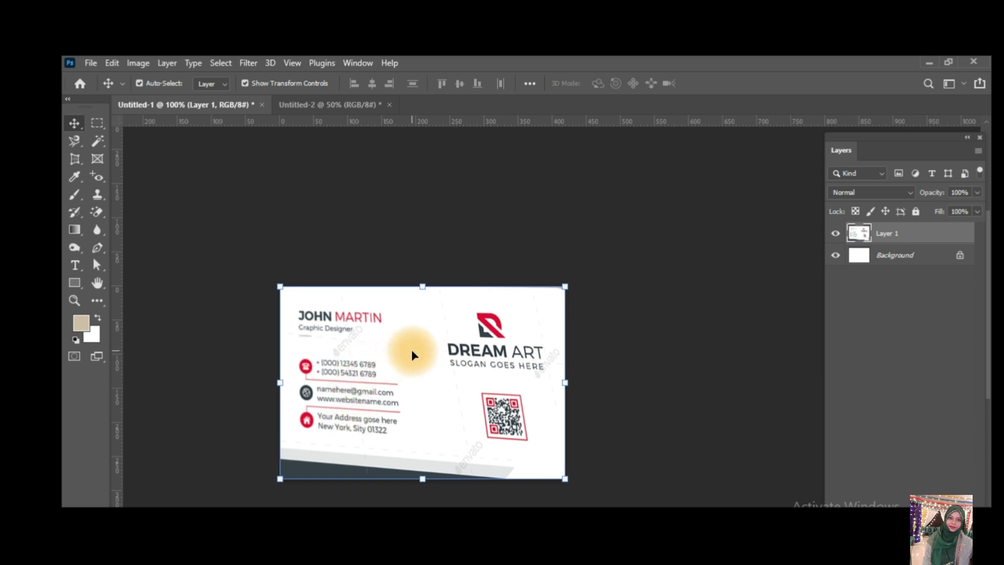
# Switch to Chrome, search the web for "free icon", and look at the freeicons.io site before returning to the results
pyautogui.click(878, 505)
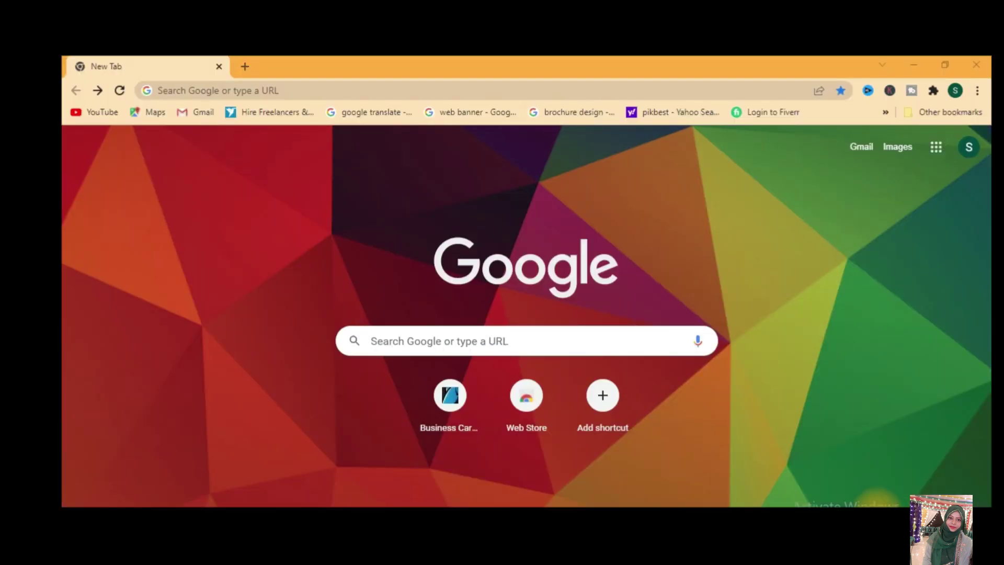
pyautogui.click(284, 89)
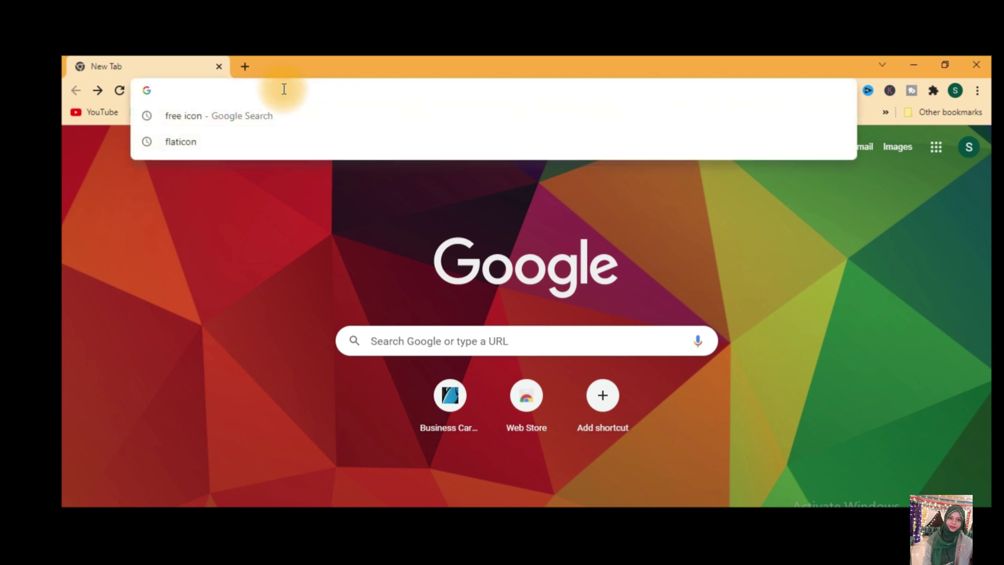
pyautogui.write('free icon')
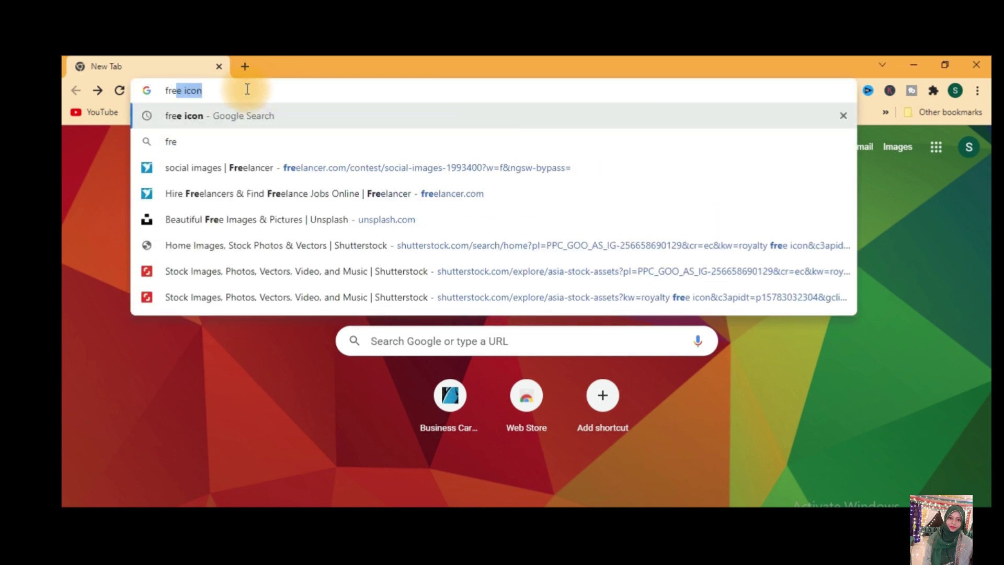
pyautogui.click(197, 115)
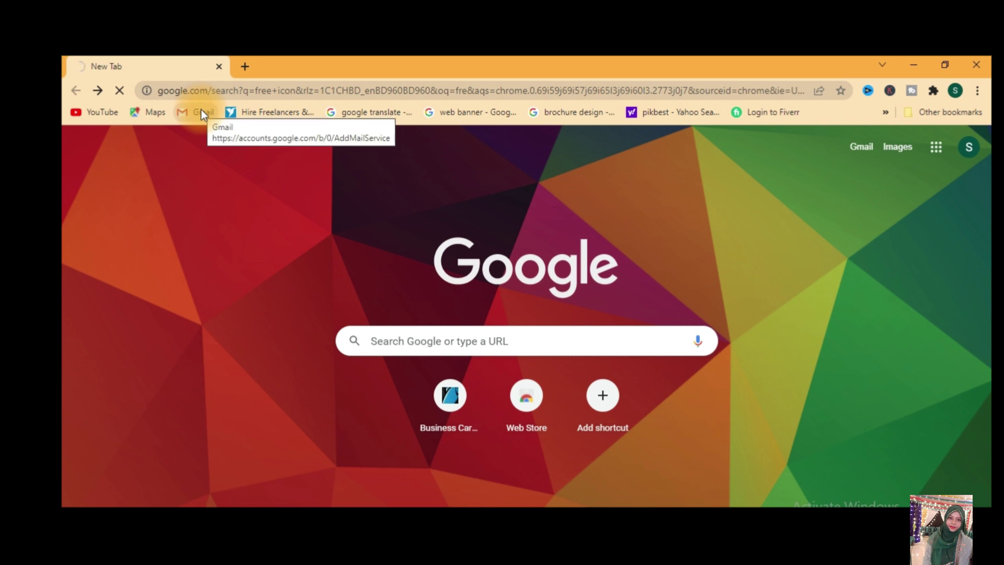
pyautogui.scroll(-3, 265, 371)
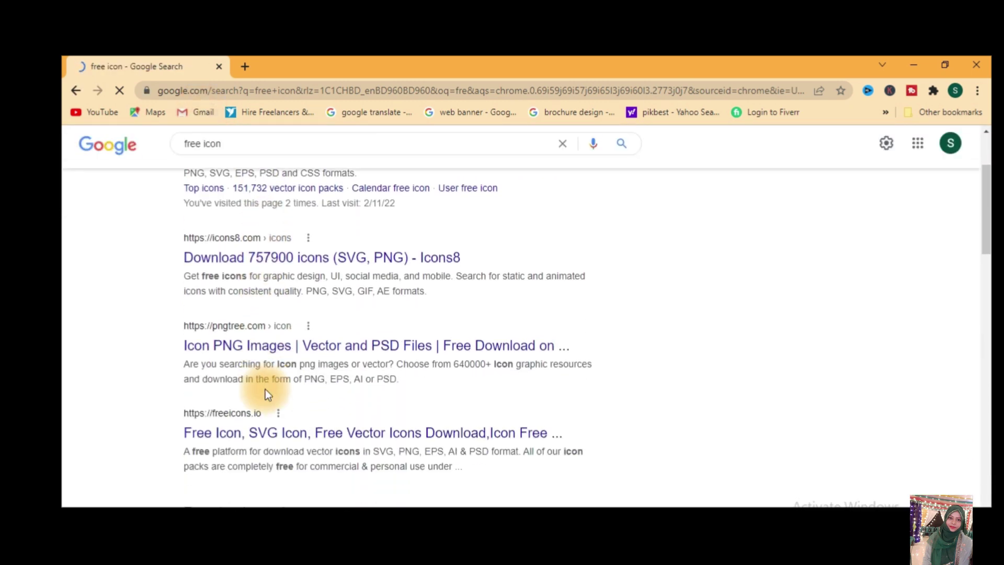
pyautogui.scroll(-2, 290, 369)
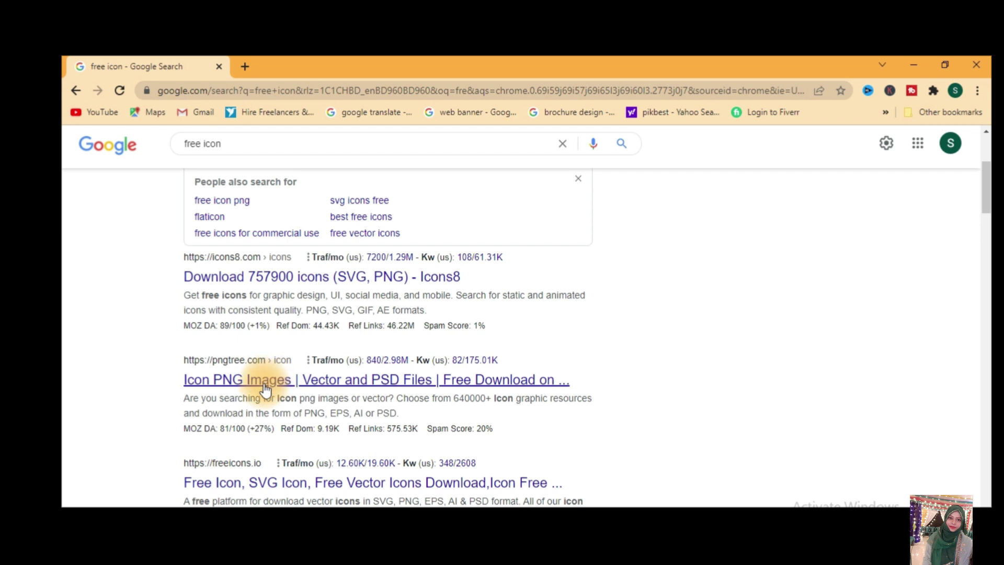
pyautogui.click(258, 485)
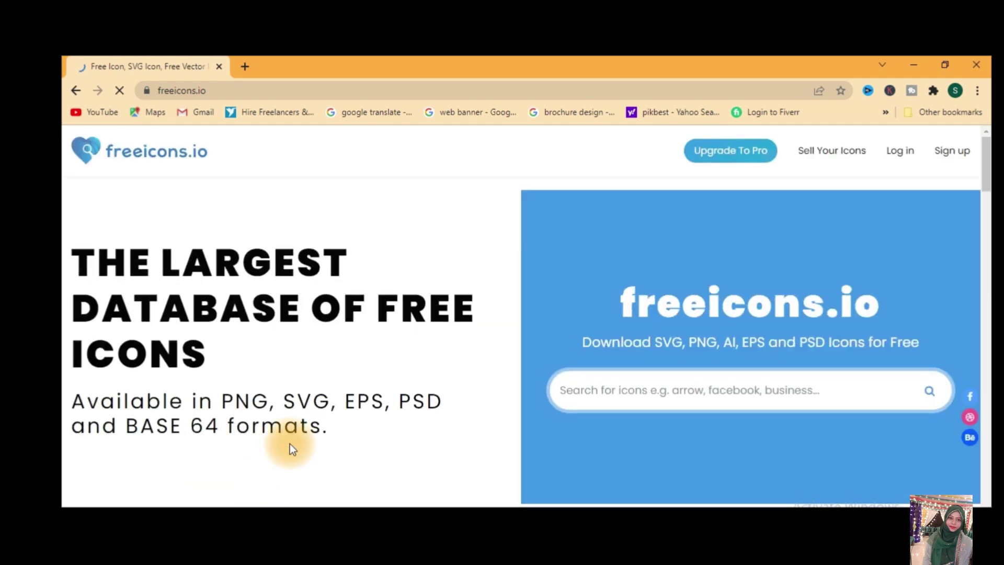
pyautogui.click(70, 90)
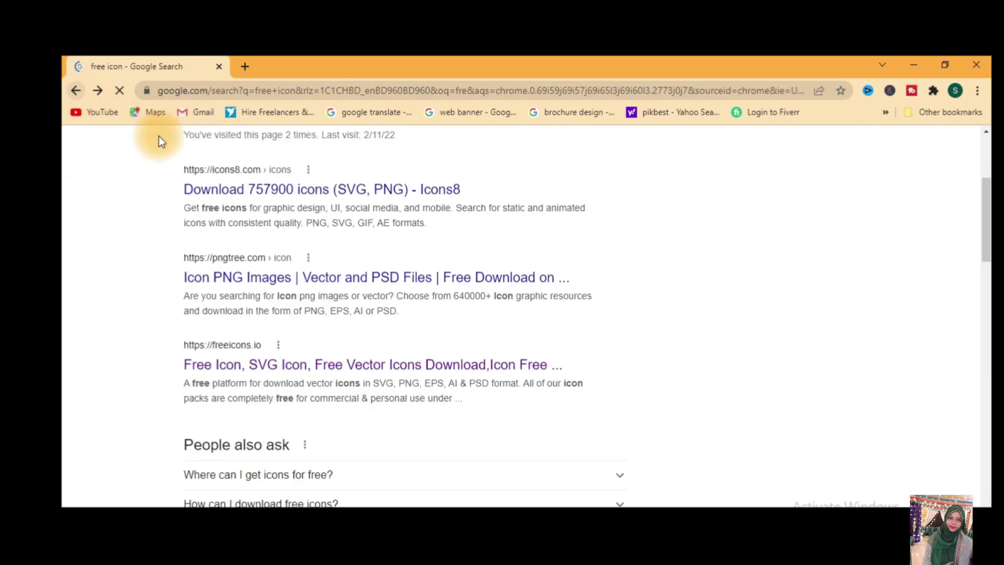
# Search the web for "flaticon" and open the Flaticon website
pyautogui.scroll(2, 243, 246)
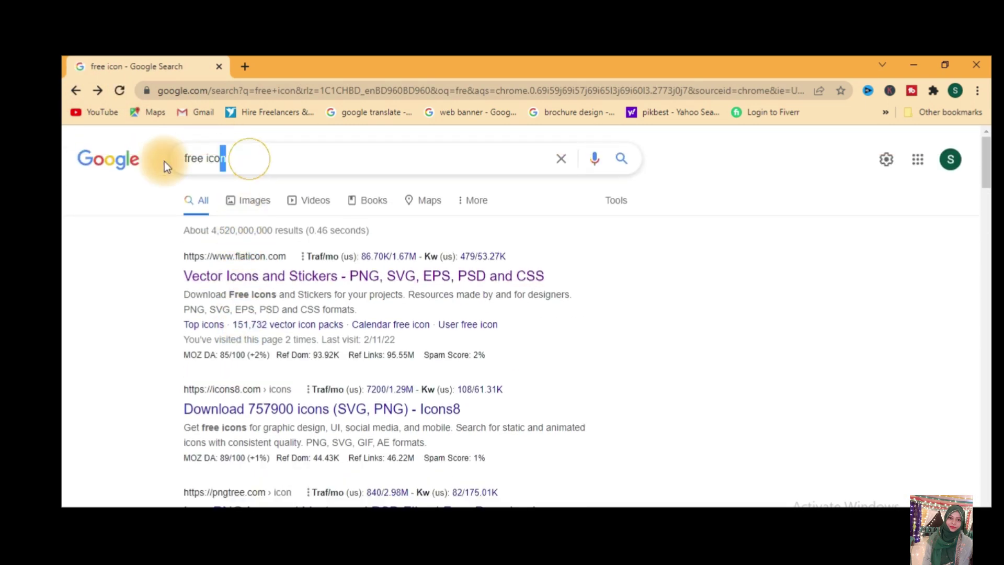
pyautogui.moveTo(218, 158); pyautogui.dragTo(103, 175)
pyautogui.write('fl')
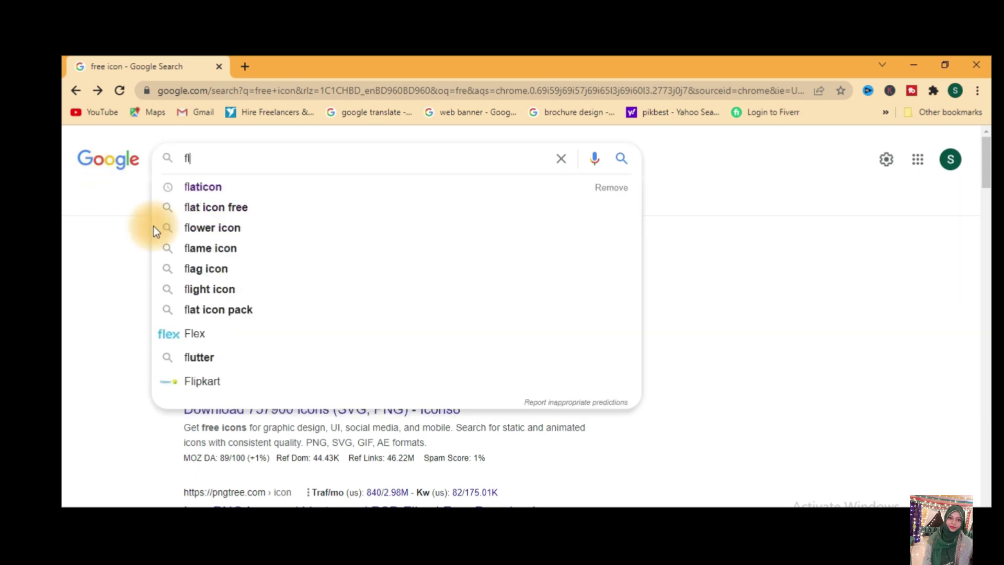
pyautogui.click(217, 187)
pyautogui.click(220, 277)
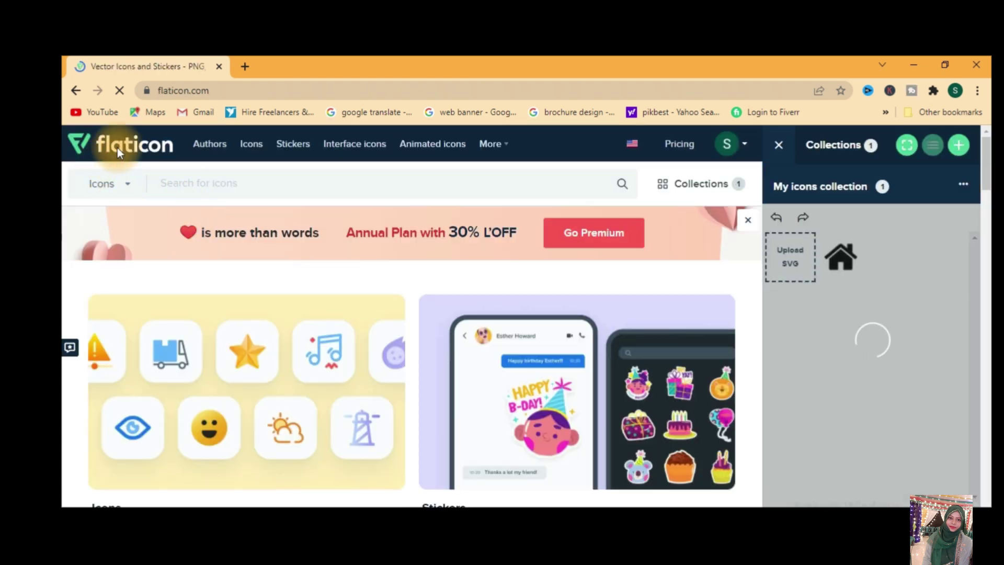
# Remove the house icon from the current icon collection and search the site for "home" icons
pyautogui.click(852, 249)
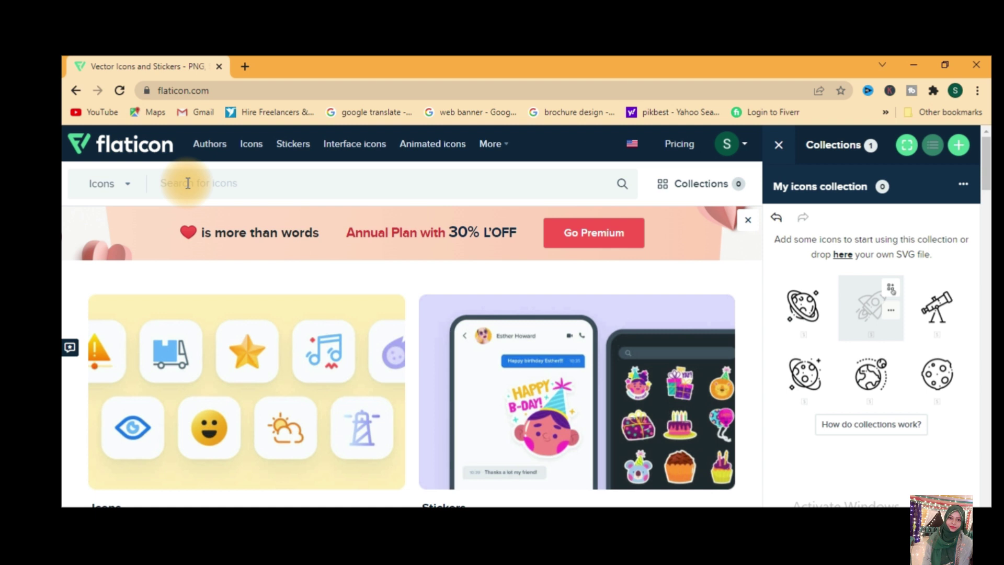
pyautogui.click(189, 181)
pyautogui.write('m')
pyautogui.press('BackSpace')
pyautogui.write('home')
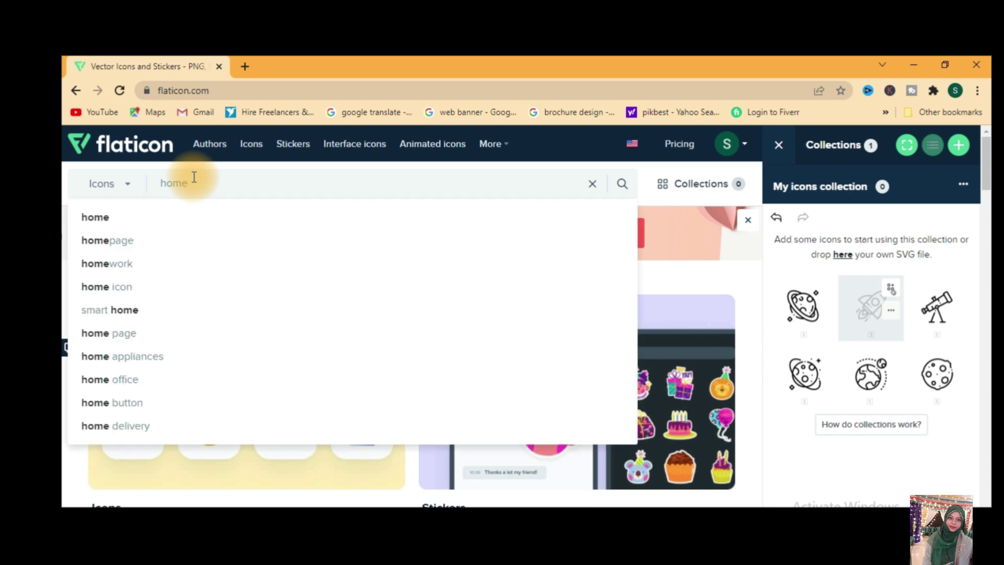
pyautogui.press('Return')
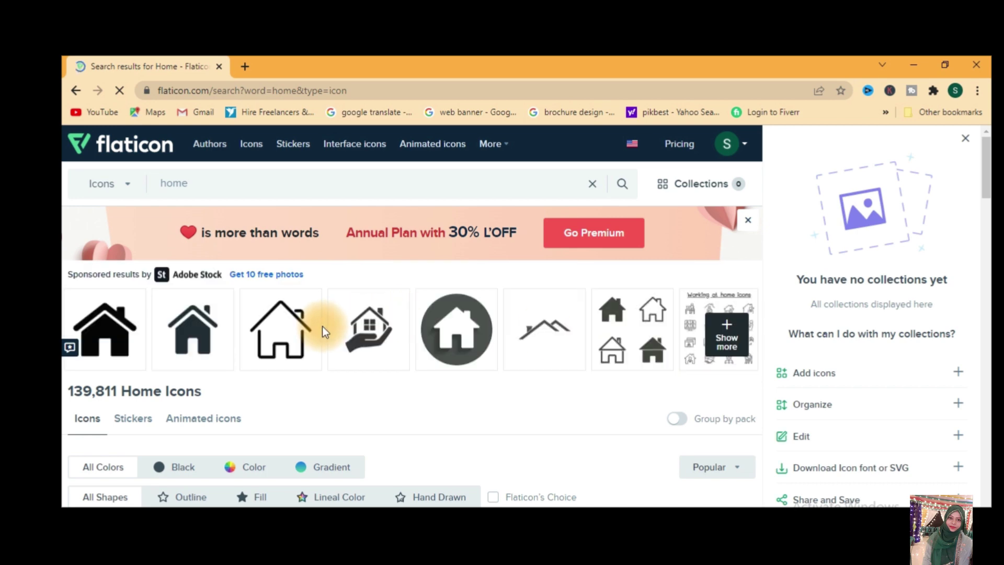
# Look through the first page of home icon results for a suitable house icon
pyautogui.scroll(-15, 322, 326)
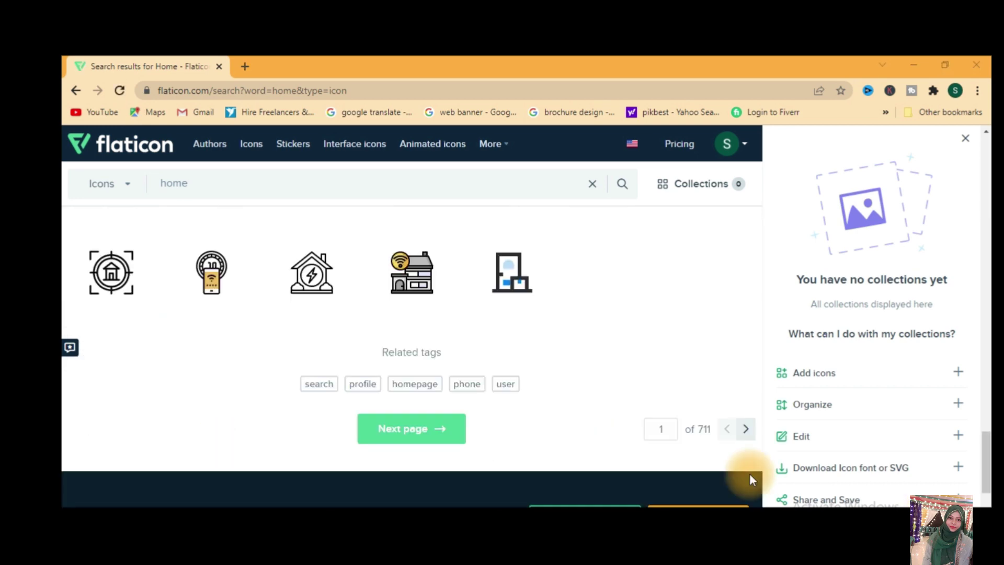
pyautogui.scroll(15, 437, 334)
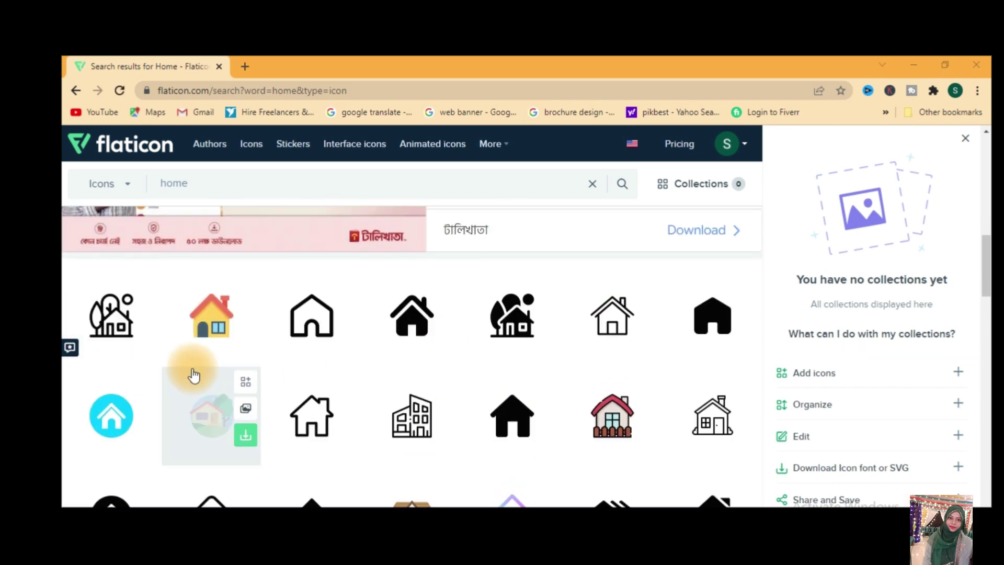
pyautogui.scroll(3, 193, 374)
pyautogui.scroll(-3, 510, 385)
pyautogui.scroll(3, 510, 385)
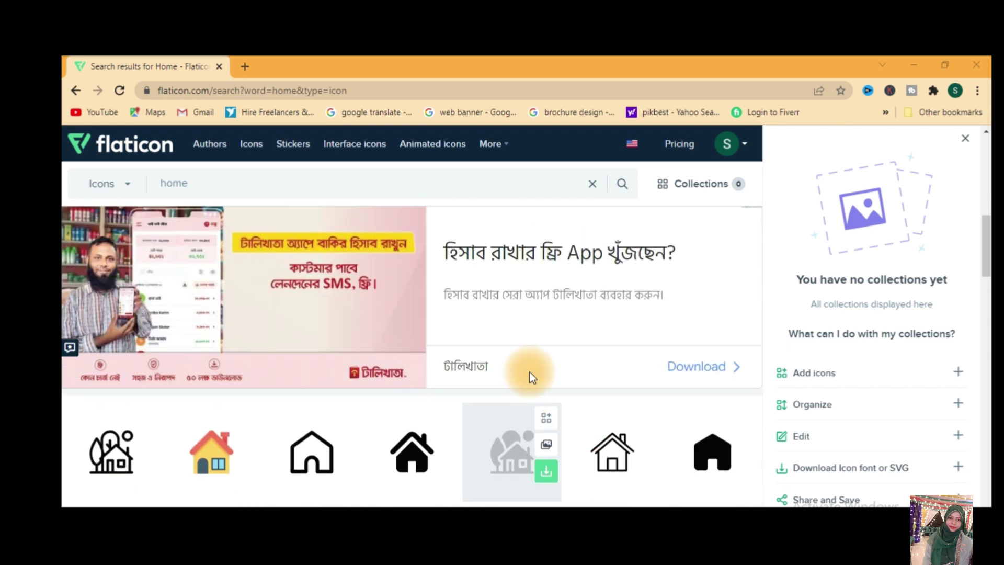
pyautogui.scroll(-5, 463, 378)
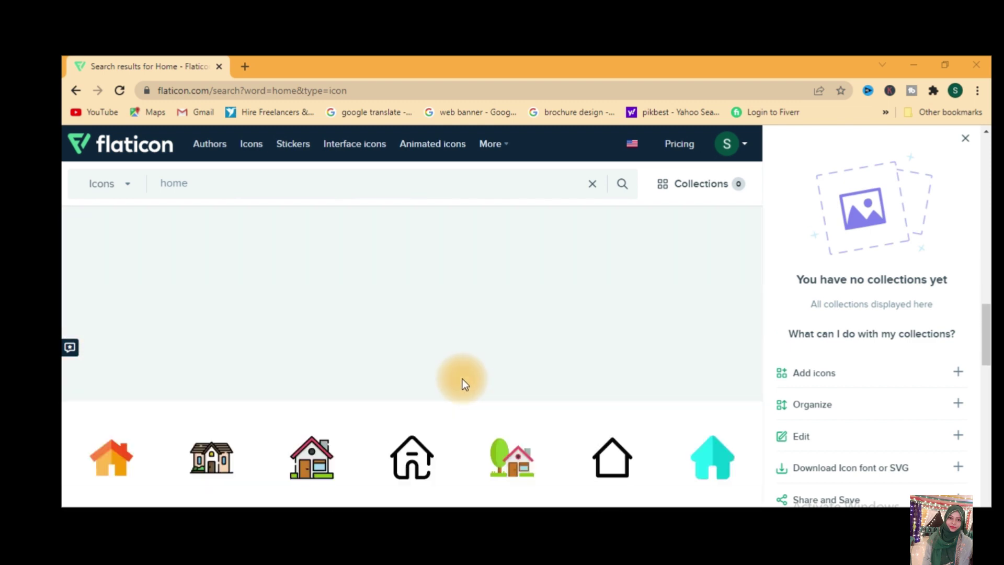
pyautogui.scroll(-10, 462, 378)
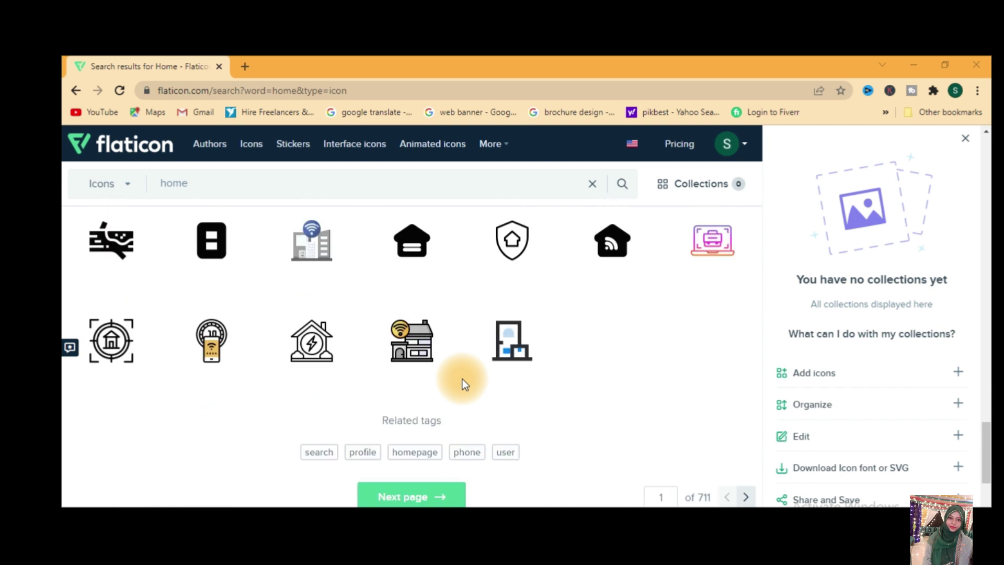
pyautogui.moveTo(464, 239)
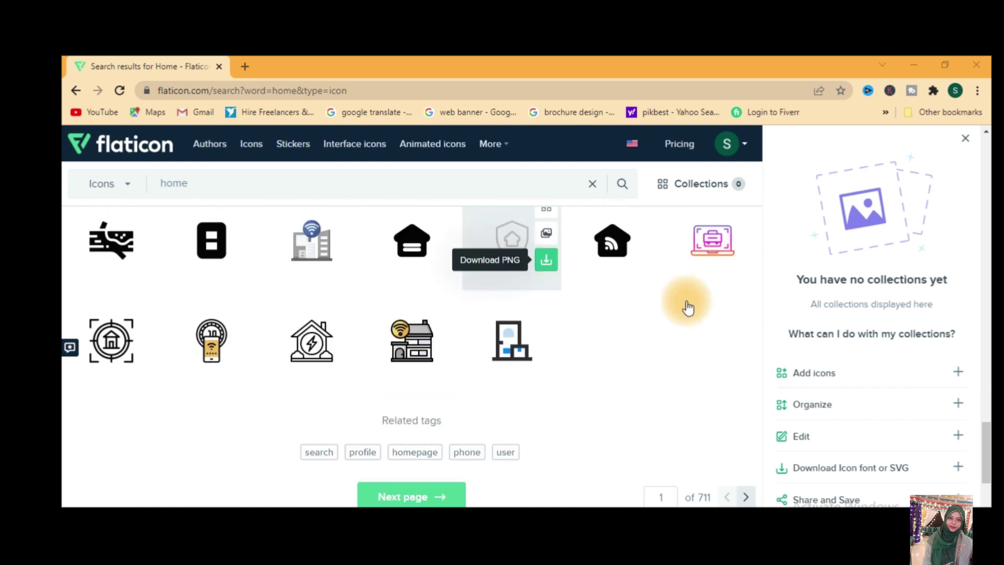
pyautogui.moveTo(395, 356)
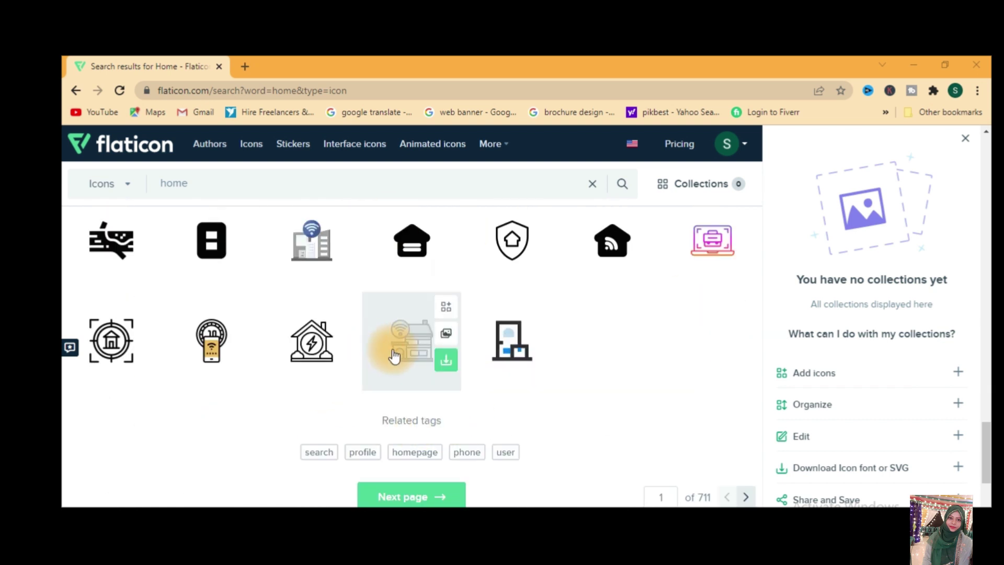
pyautogui.scroll(6, 496, 360)
pyautogui.scroll(-3, 497, 362)
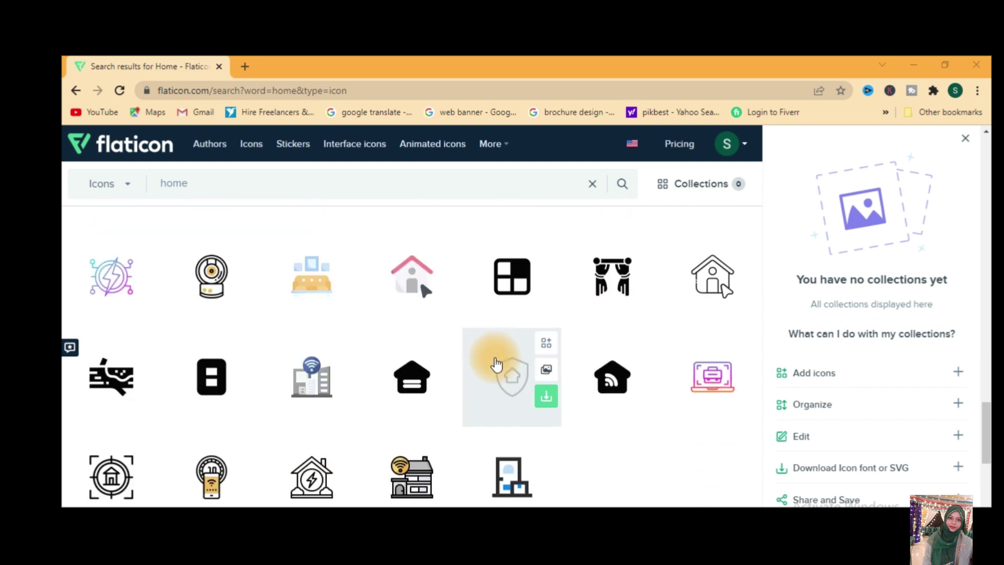
pyautogui.scroll(-5, 496, 365)
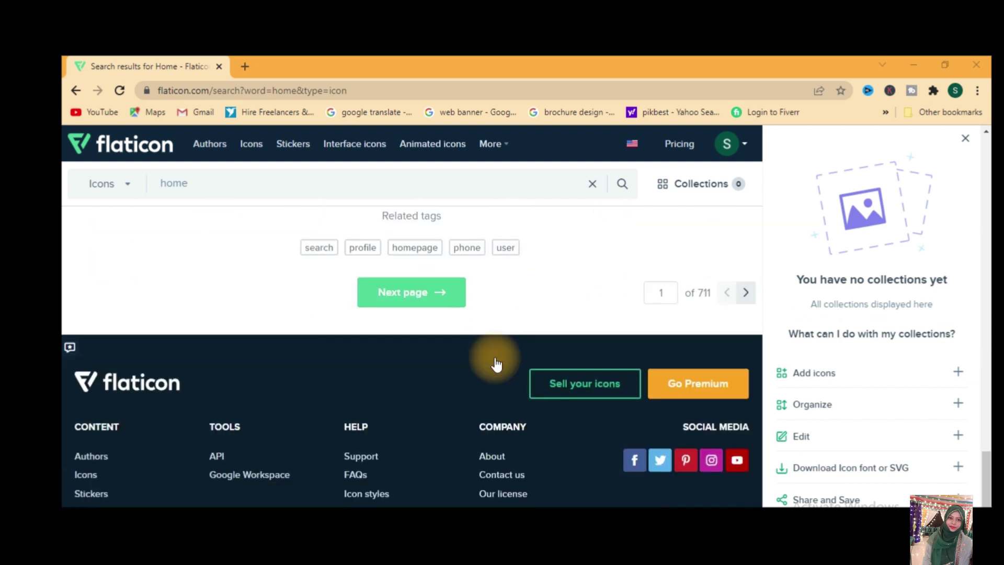
# Go to the second page of home icon results, close the blank pop-up window, and look through the icons there
pyautogui.click(745, 292)
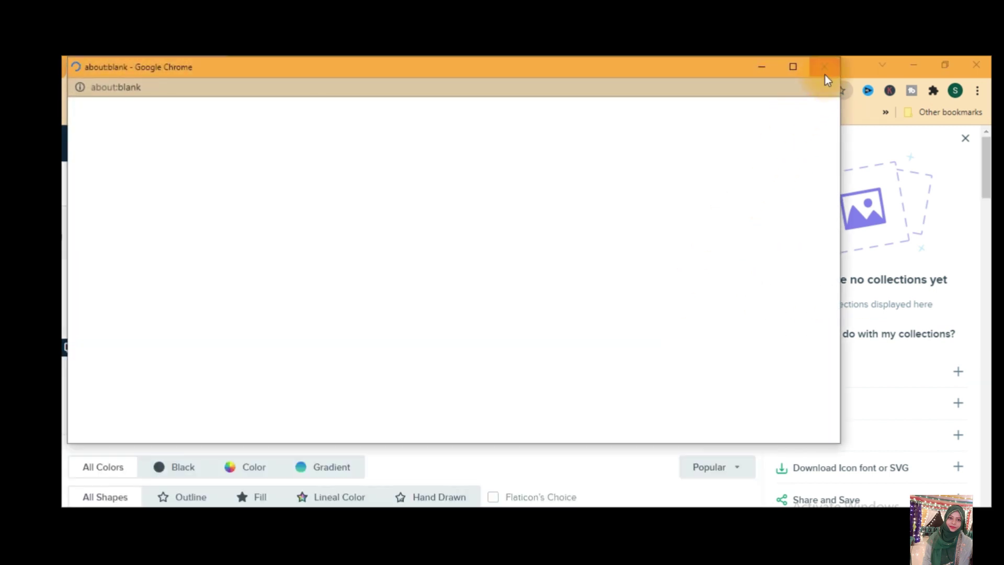
pyautogui.click(824, 69)
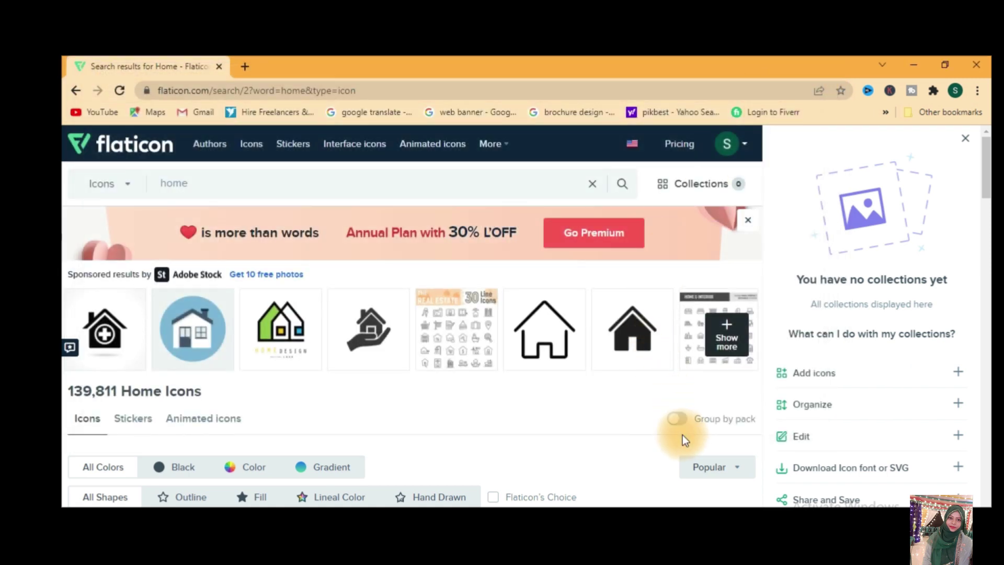
pyautogui.scroll(-10, 681, 432)
pyautogui.scroll(-9, 680, 426)
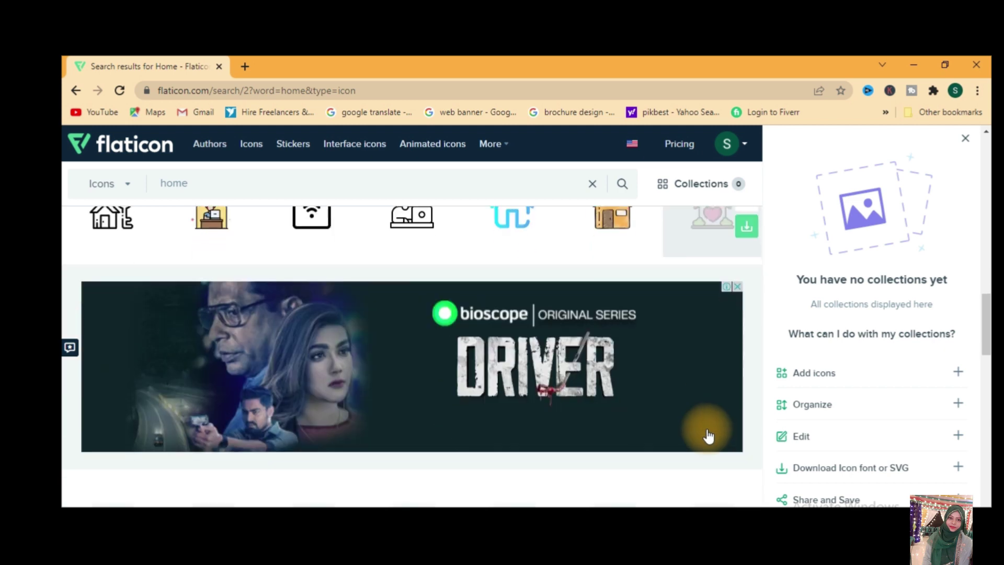
pyautogui.scroll(-6, 707, 433)
pyautogui.scroll(-8, 703, 428)
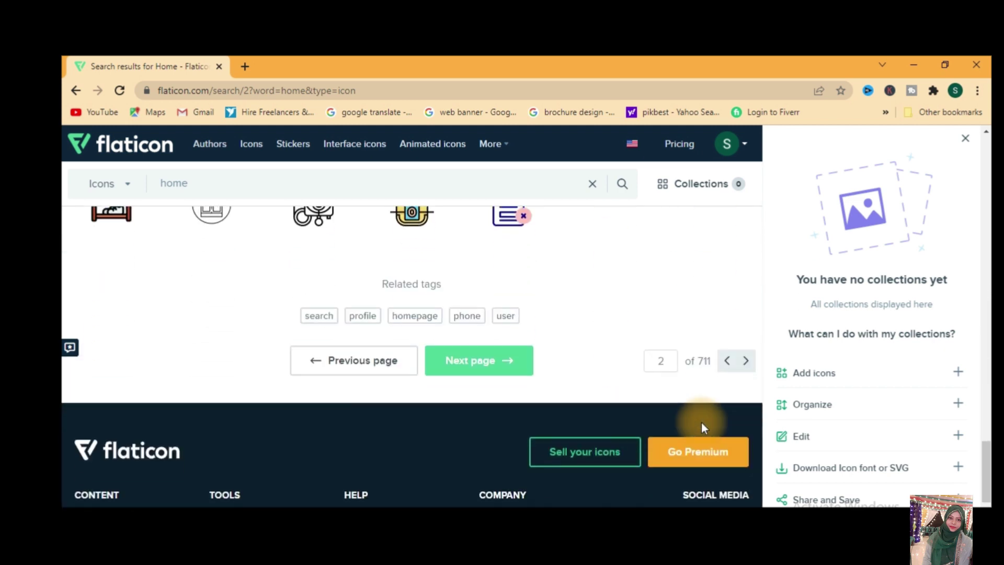
# Go to page 3 of the home icon results, returning to the results tab after opening a sponsored real estate icon set
pyautogui.doubleClick(659, 361)
pyautogui.write('3')
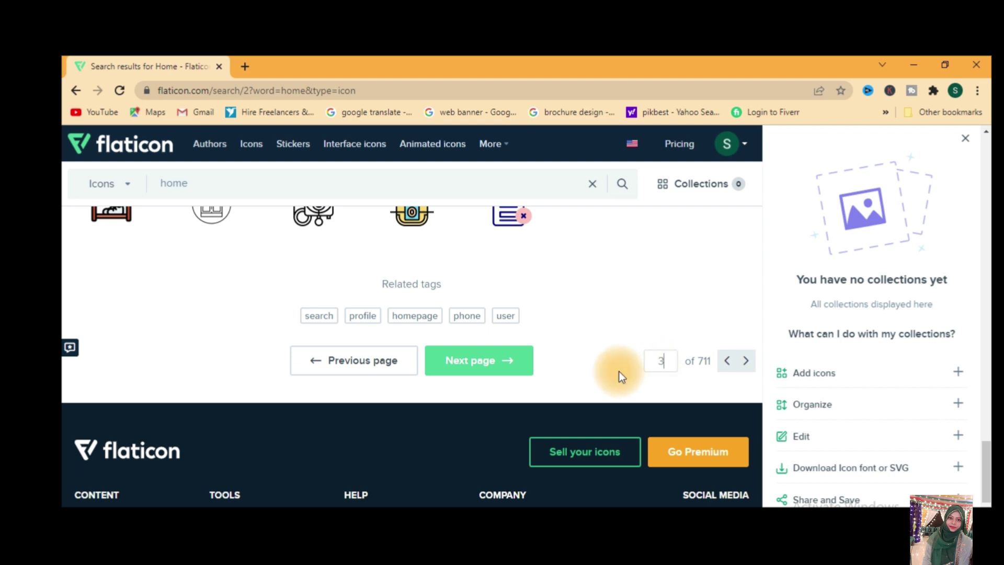
pyautogui.click(491, 361)
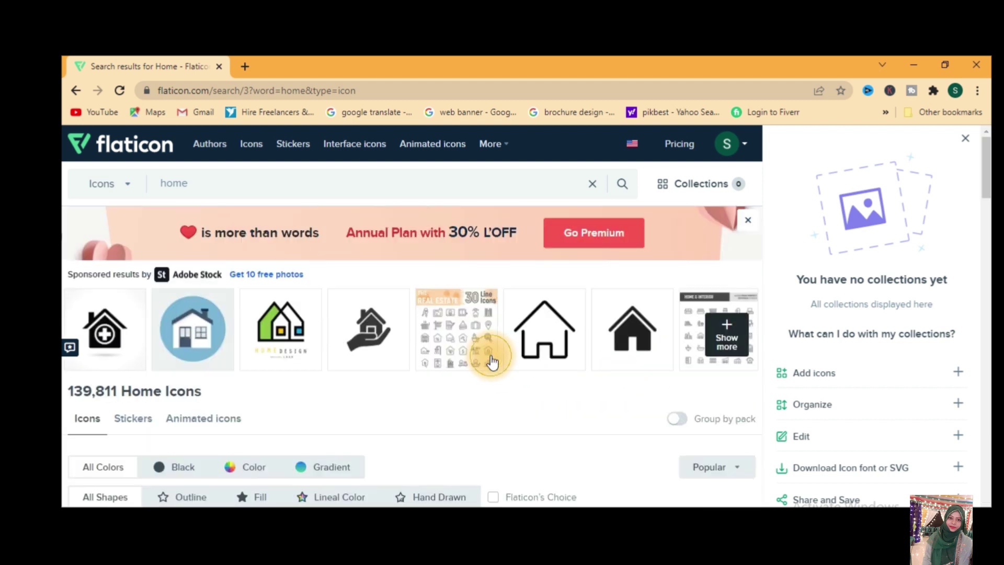
pyautogui.click(490, 359)
pyautogui.click(108, 62)
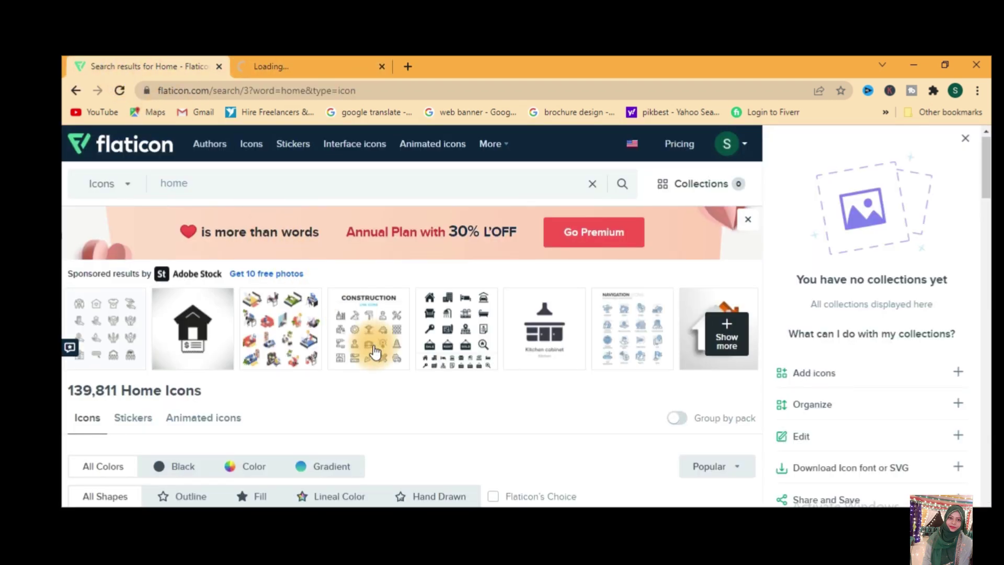
# Find the plain black outlined house icon among the page 3 results, add it to the collection, and display the collection's contents
pyautogui.scroll(-8, 374, 350)
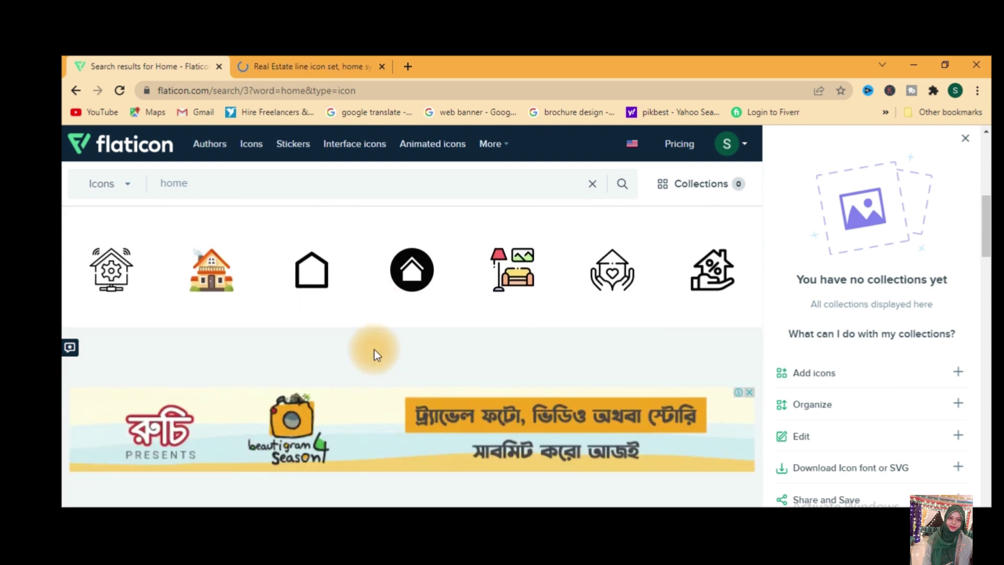
pyautogui.scroll(-5, 397, 376)
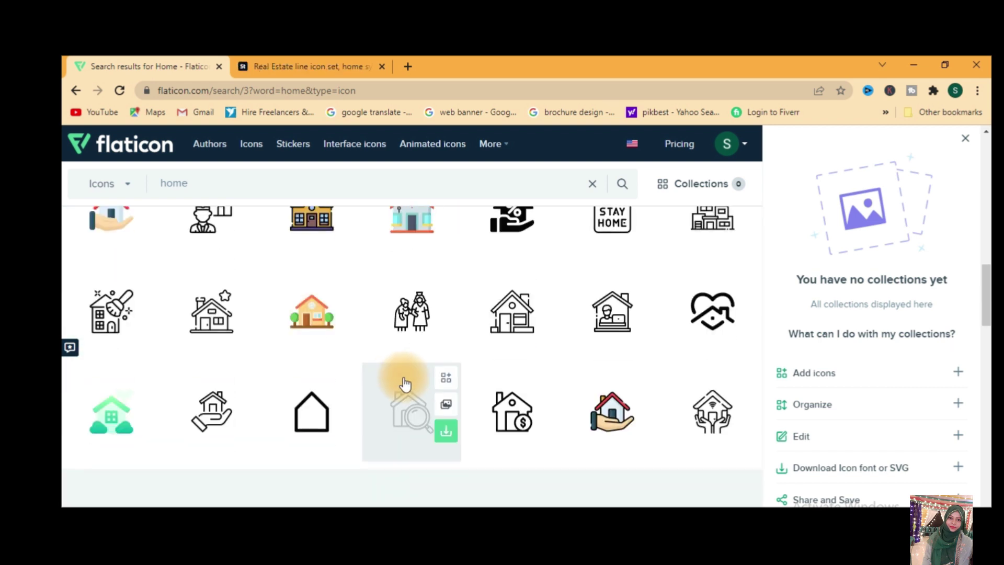
pyautogui.scroll(-3, 425, 396)
pyautogui.scroll(3, 376, 370)
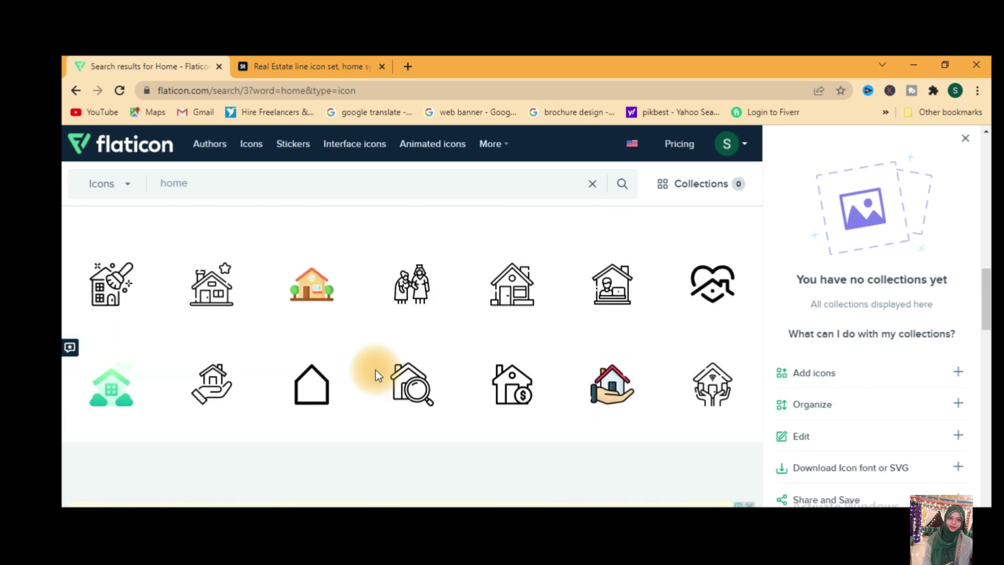
pyautogui.scroll(8, 377, 374)
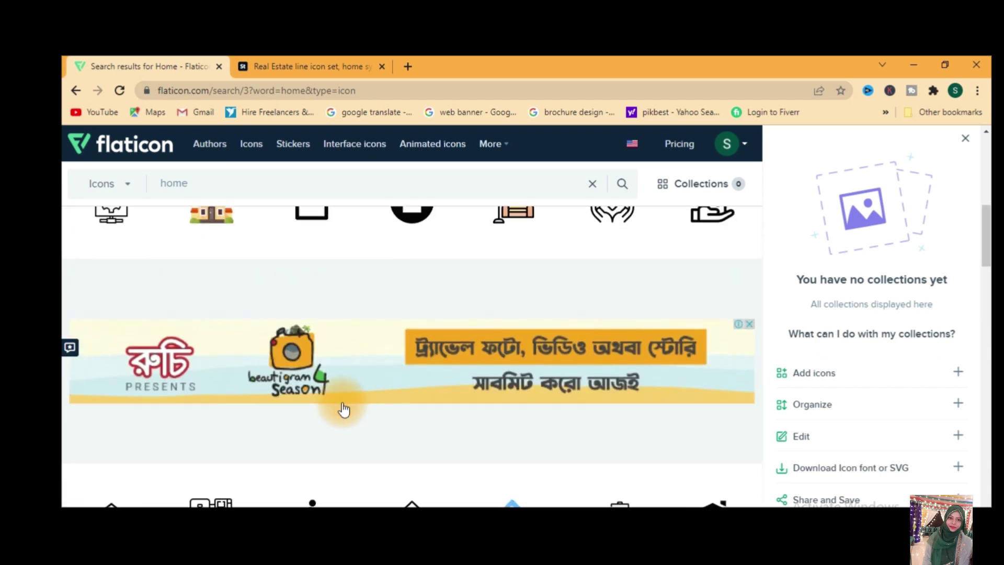
pyautogui.scroll(-3, 341, 408)
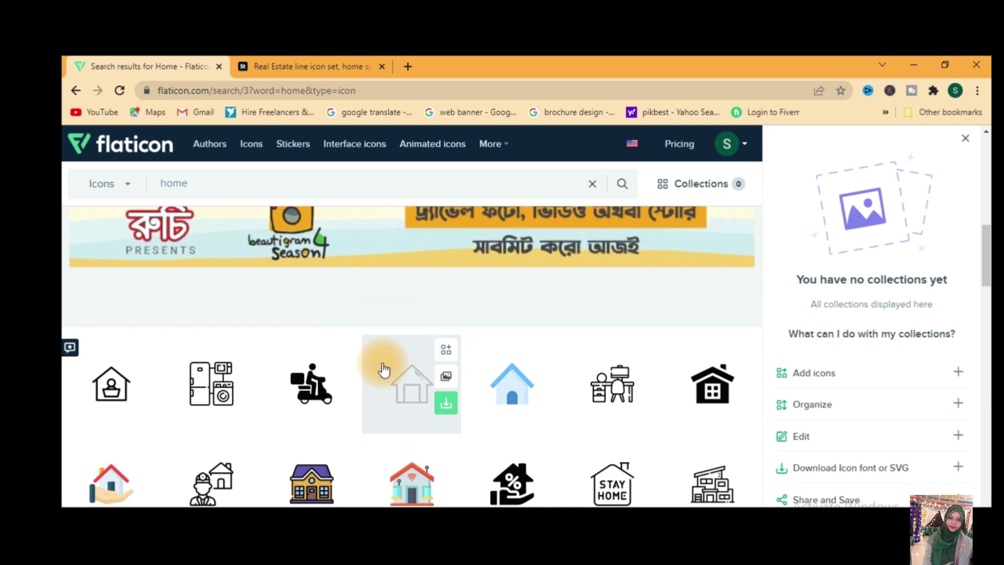
pyautogui.click(448, 353)
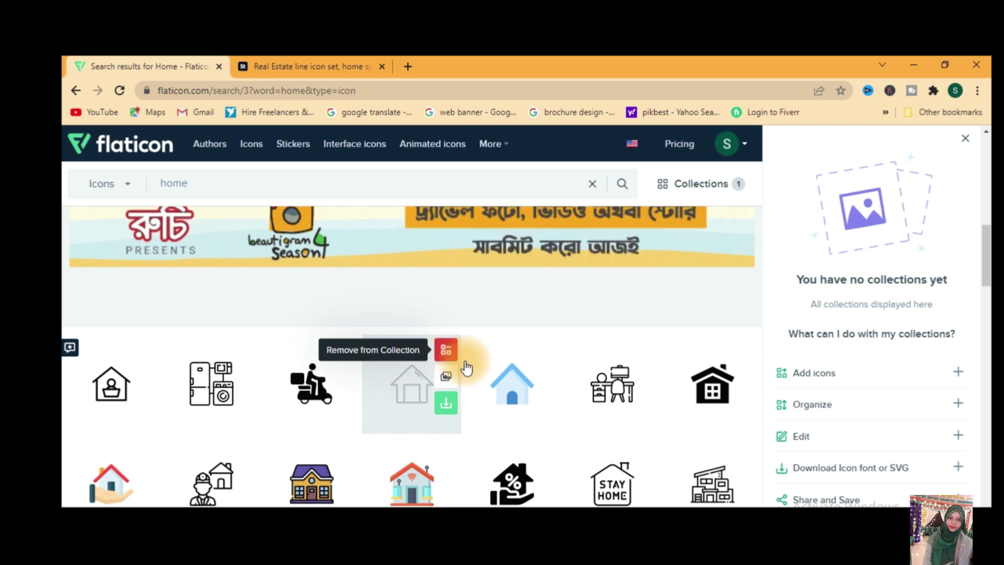
pyautogui.click(961, 145)
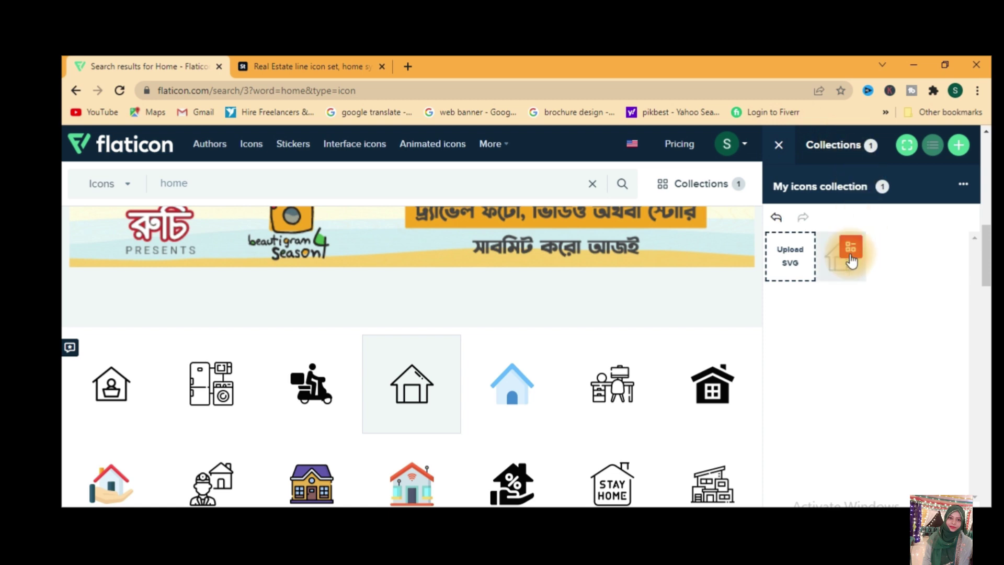
# Replace the "home" search with the suggested term "web design" and close the Adobe Stock advertisement
pyautogui.scroll(10, 340, 394)
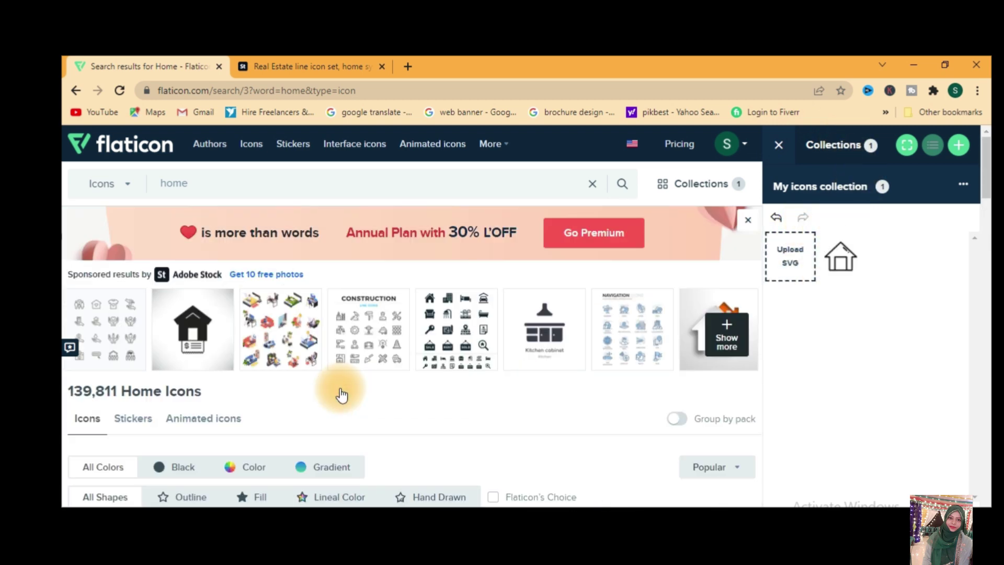
pyautogui.moveTo(288, 188); pyautogui.dragTo(137, 192)
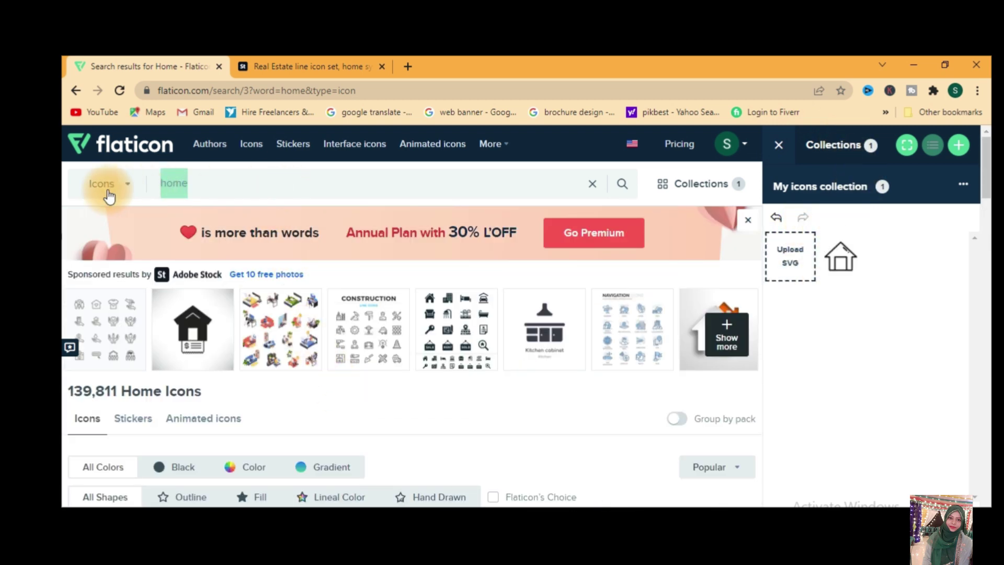
pyautogui.press('BackSpace')
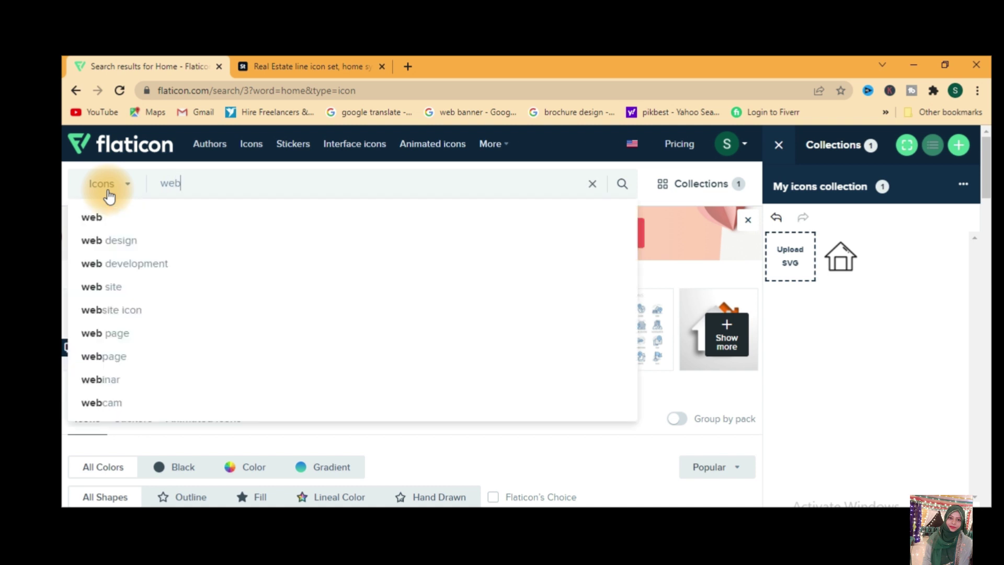
pyautogui.click(112, 240)
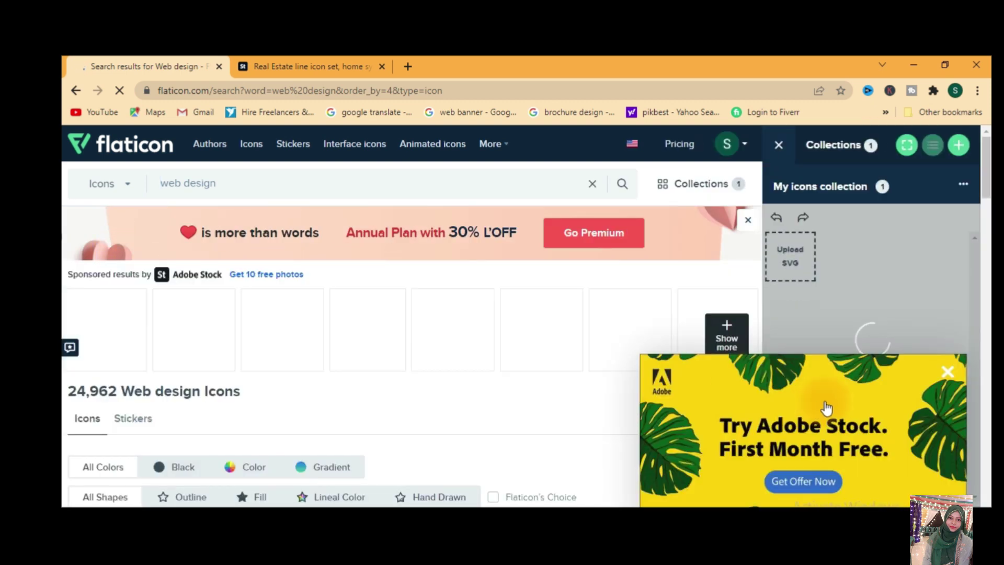
pyautogui.click(946, 372)
# Look through the web design icons and add the outlined laptop with a light bulb to the collection
pyautogui.scroll(-8, 240, 360)
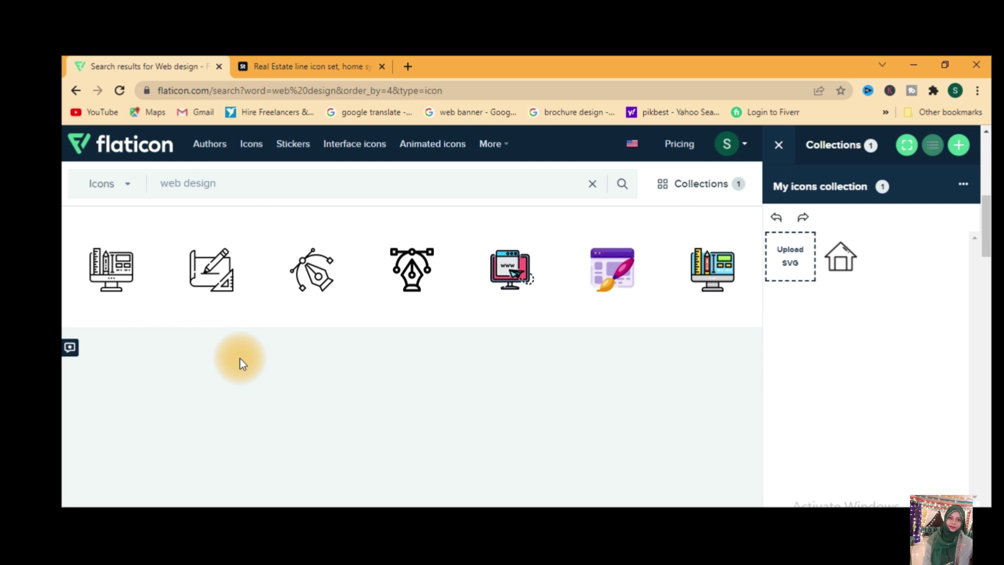
pyautogui.scroll(-4, 242, 346)
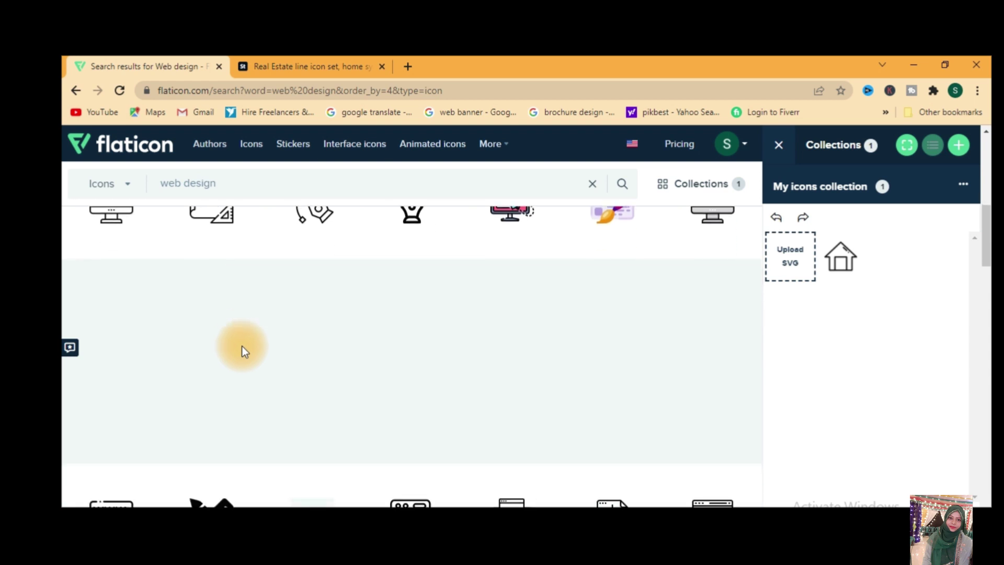
pyautogui.scroll(-7, 241, 370)
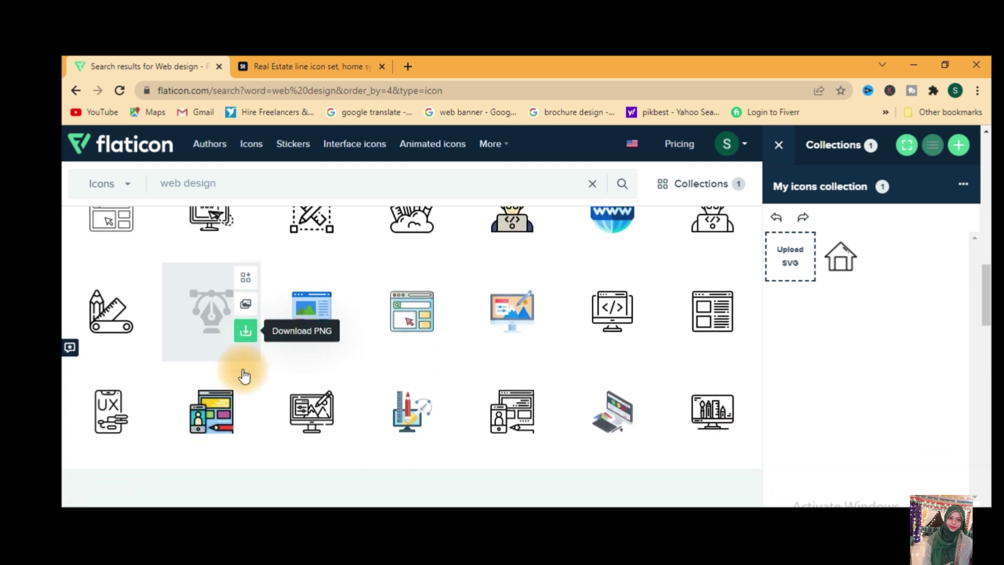
pyautogui.scroll(2, 386, 376)
pyautogui.scroll(-6, 598, 384)
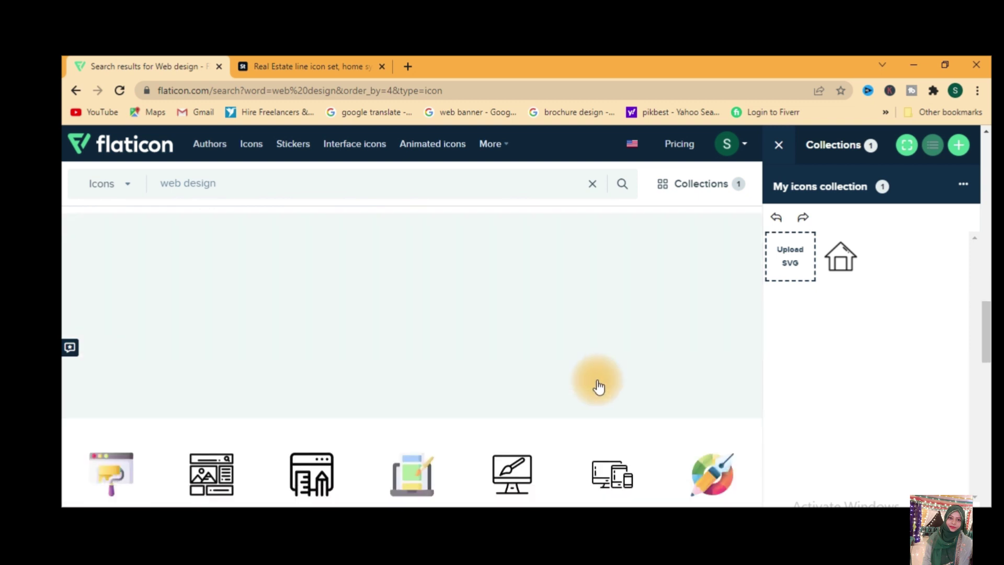
pyautogui.scroll(-5, 599, 387)
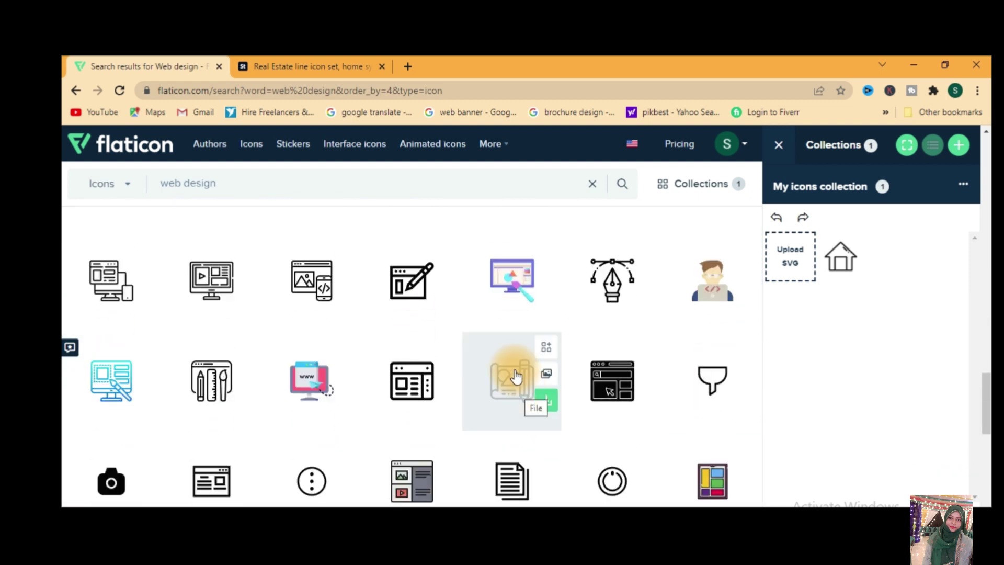
pyautogui.scroll(-2, 444, 413)
pyautogui.scroll(-2, 444, 413)
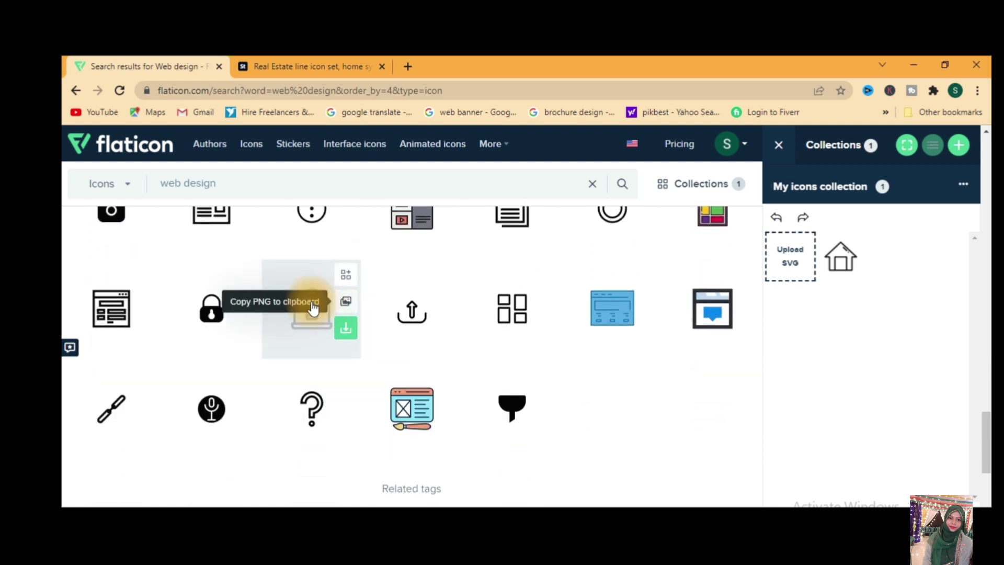
pyautogui.rightClick(351, 277)
pyautogui.click(347, 276)
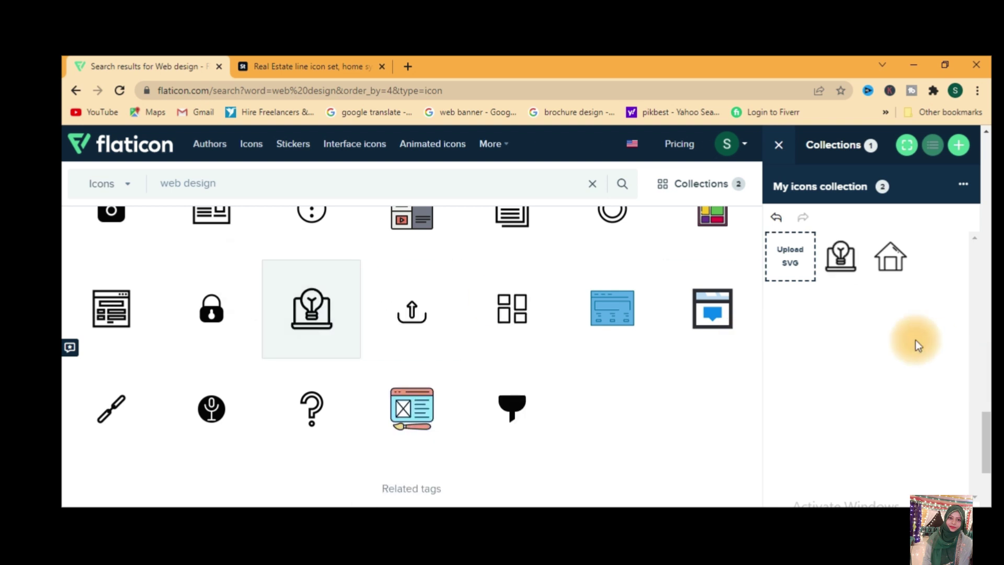
# Replace the "web design" search term with "email" and run the icon search
pyautogui.scroll(10, 314, 314)
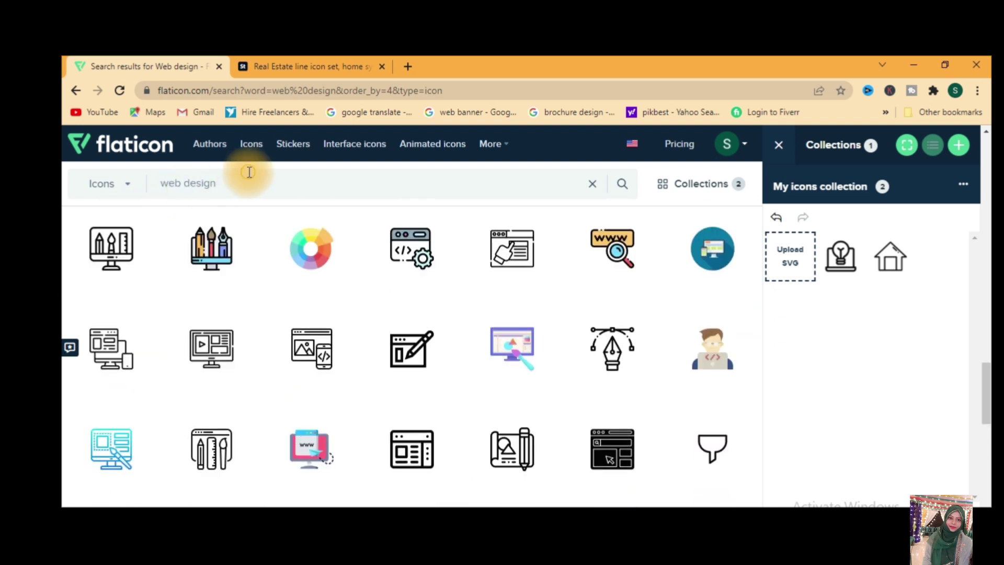
pyautogui.moveTo(246, 175); pyautogui.dragTo(62, 219)
pyautogui.write('email')
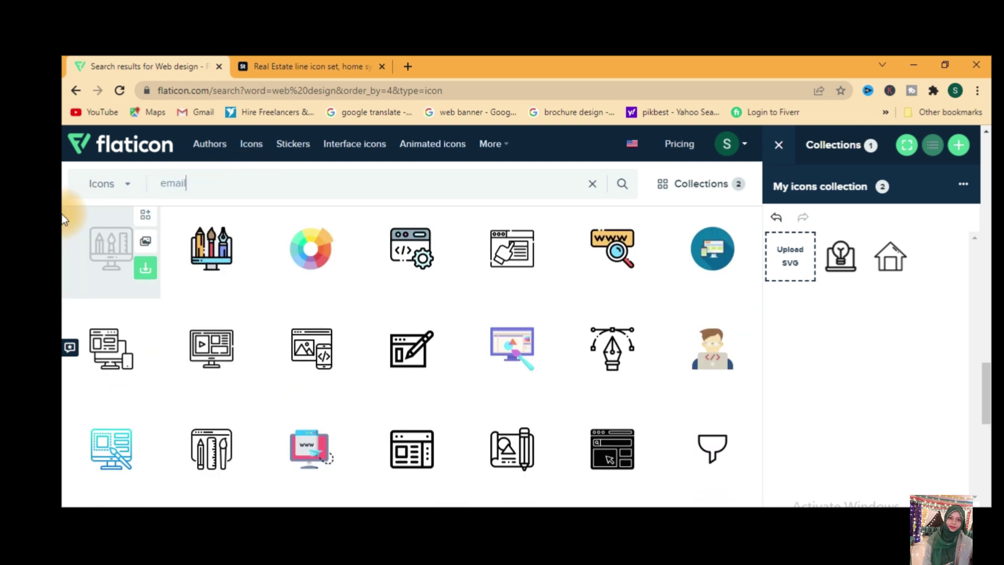
pyautogui.press('Return')
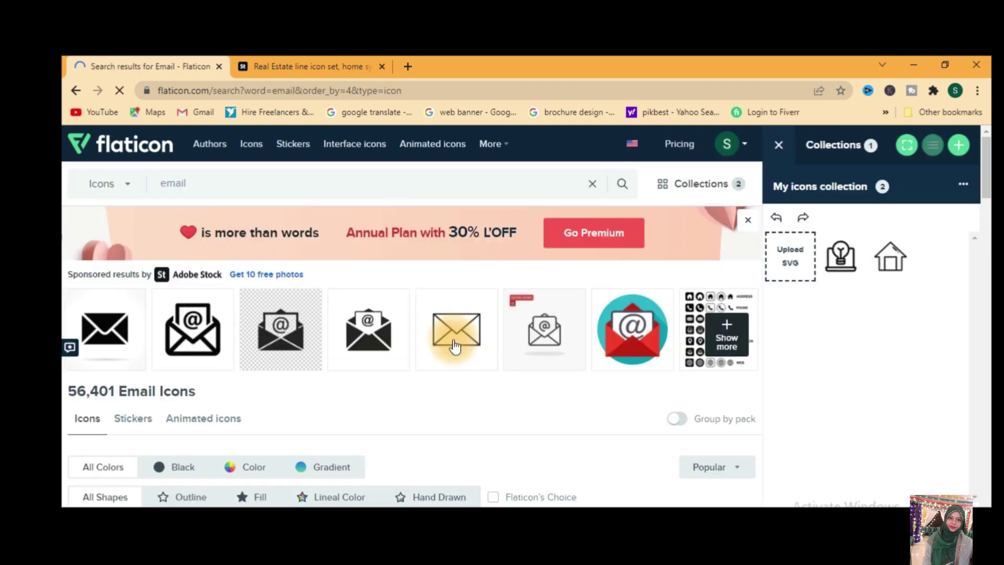
# Browse the email icons and add the red and white Gmail envelope icon to the collection
pyautogui.scroll(-3, 296, 321)
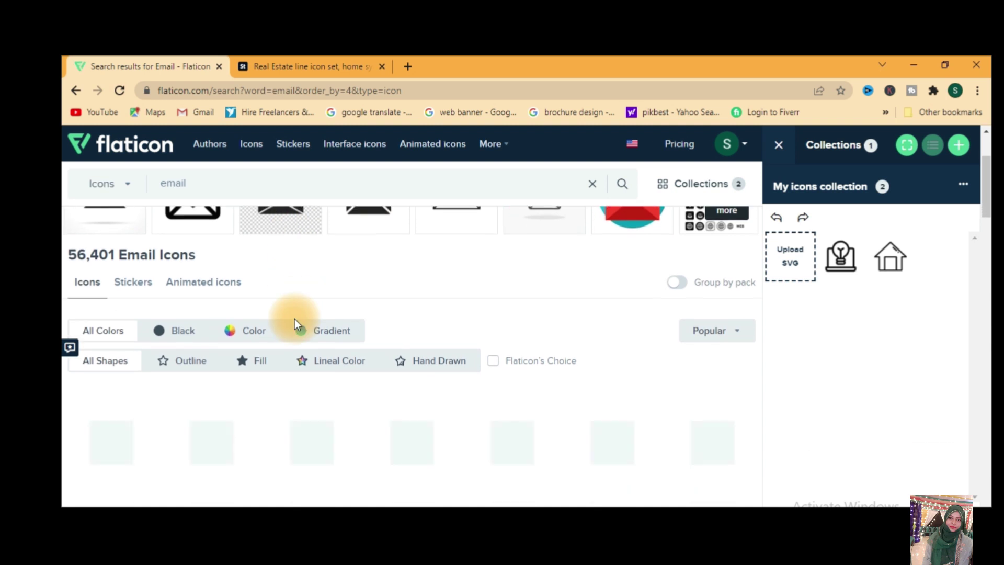
pyautogui.scroll(-2, 296, 323)
pyautogui.scroll(-2, 325, 399)
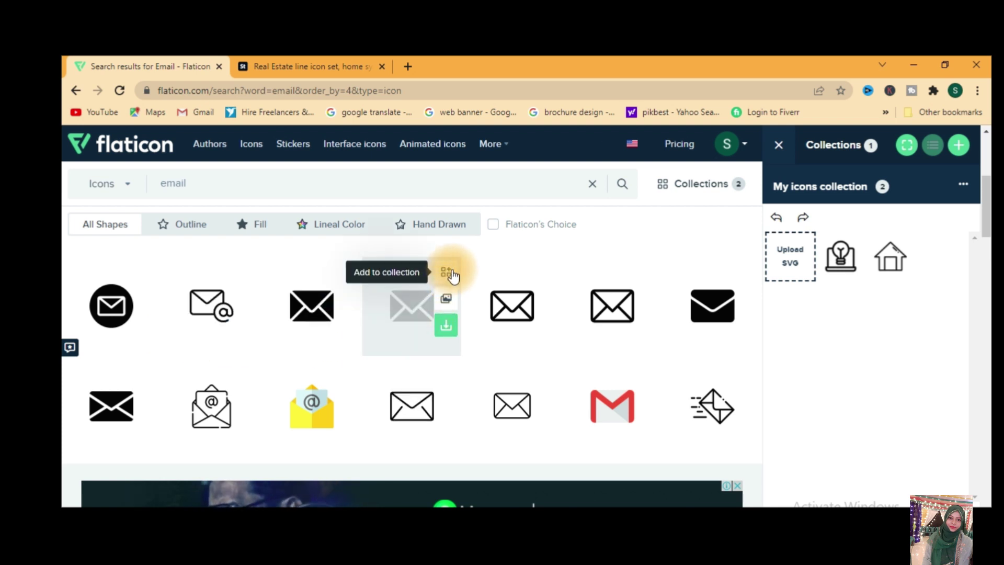
pyautogui.scroll(-5, 273, 424)
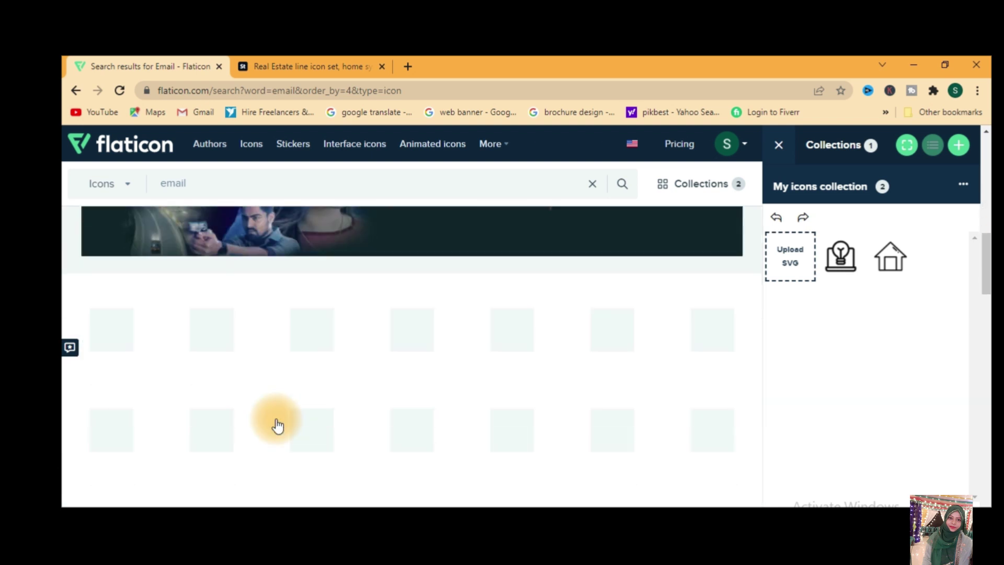
pyautogui.scroll(-4, 277, 426)
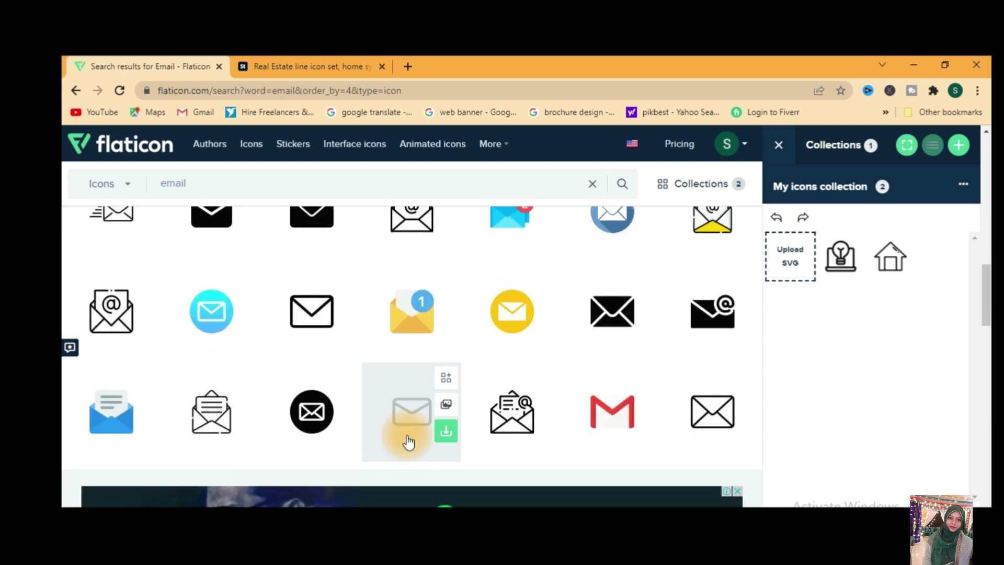
pyautogui.scroll(4, 364, 436)
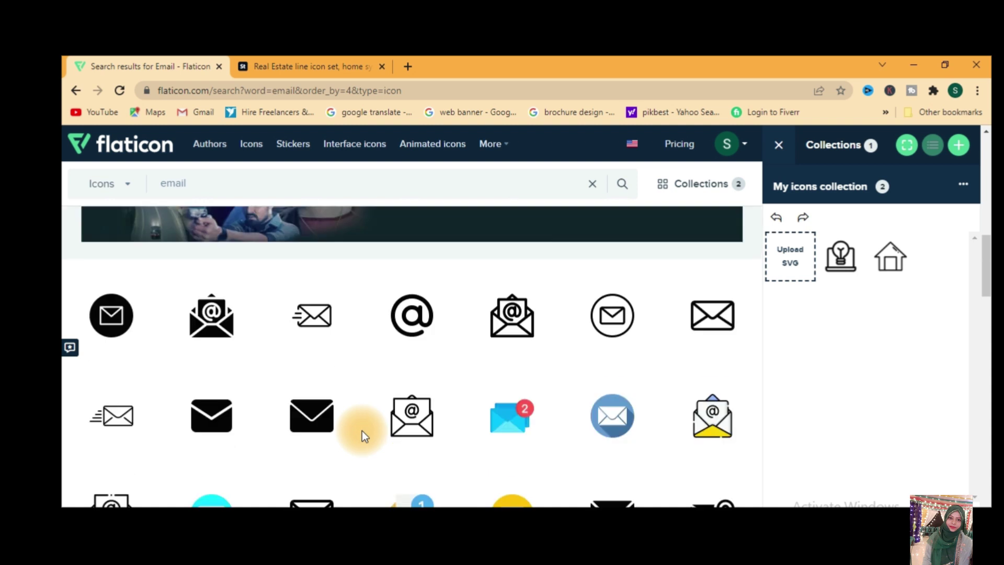
pyautogui.scroll(6, 365, 437)
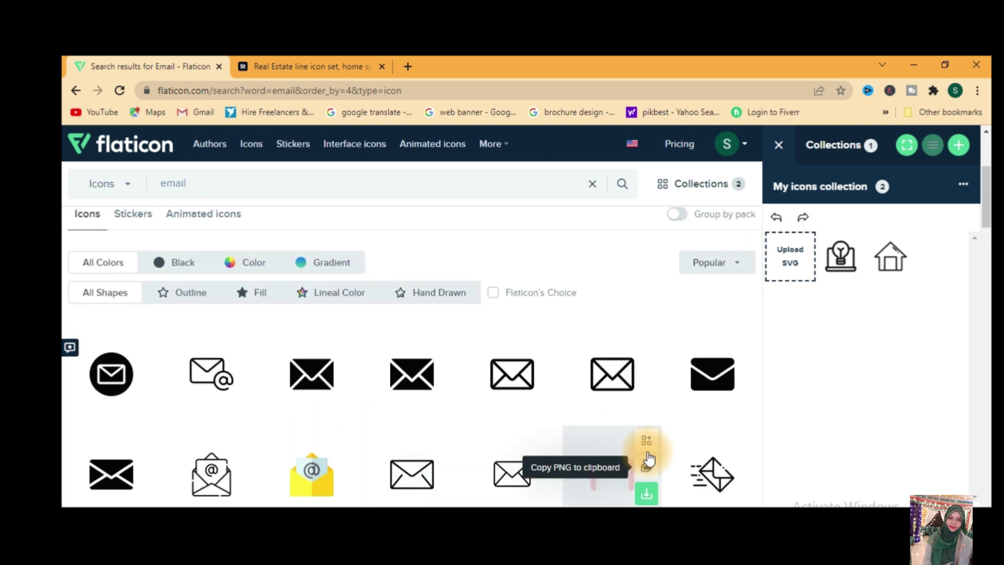
pyautogui.click(650, 441)
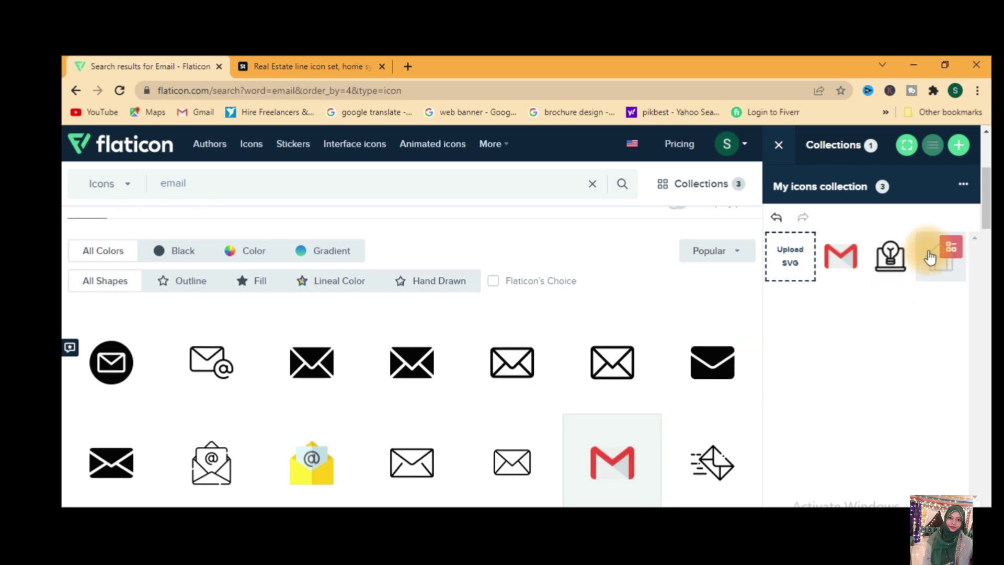
# Look further through the email icons, then briefly shrink the browser window to view the whole icon collection before maximizing it again
pyautogui.scroll(-4, 896, 317)
pyautogui.scroll(-5, 896, 317)
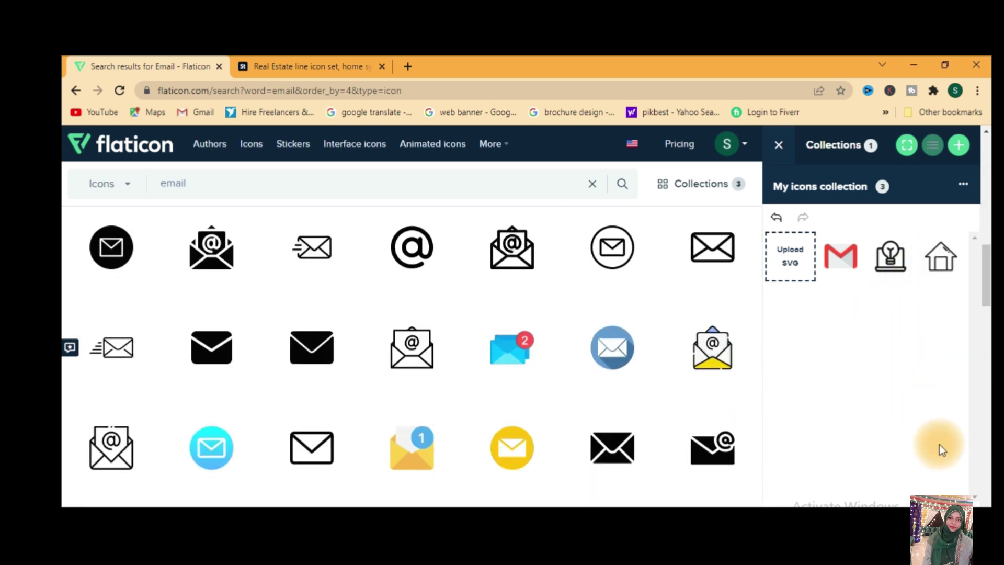
pyautogui.scroll(-3, 879, 296)
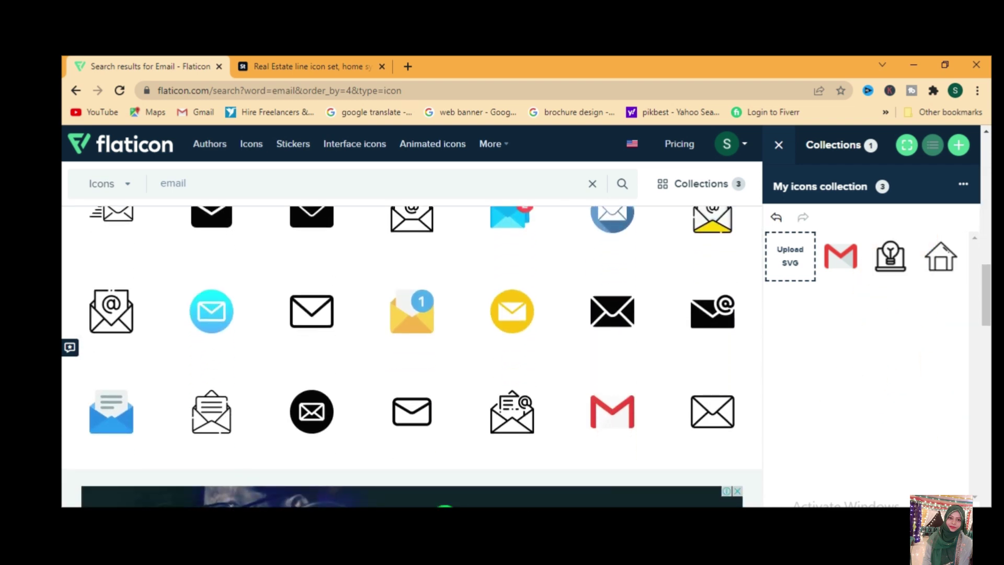
pyautogui.click(939, 64)
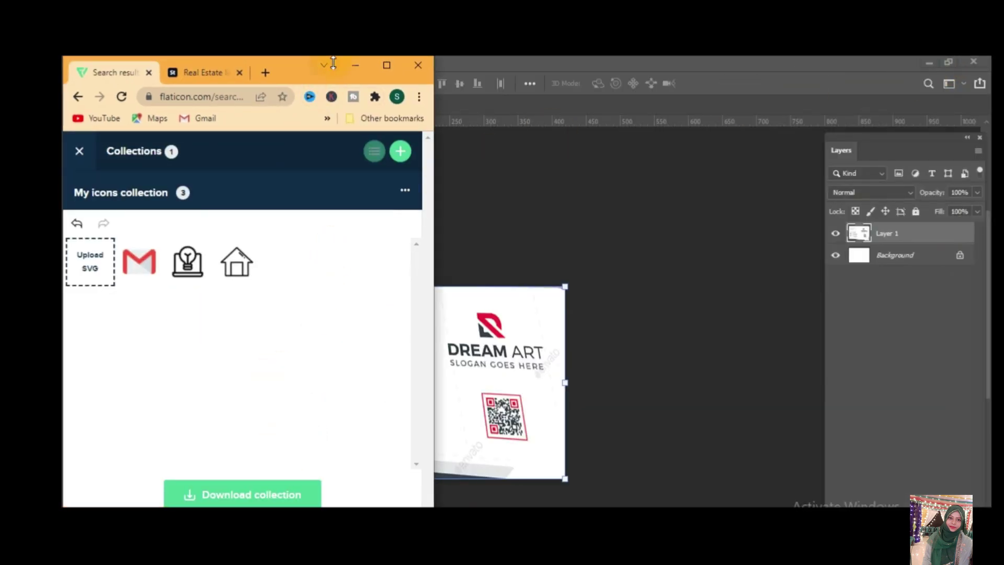
pyautogui.click(387, 64)
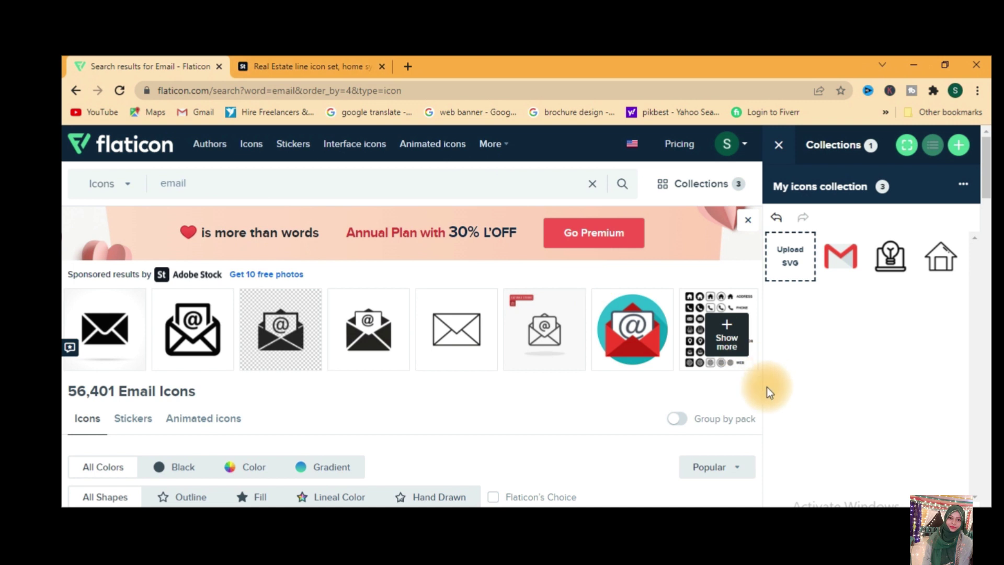
# Download the whole icon collection as PNG at 512 pixels using the free download with attribution
pyautogui.click(870, 494)
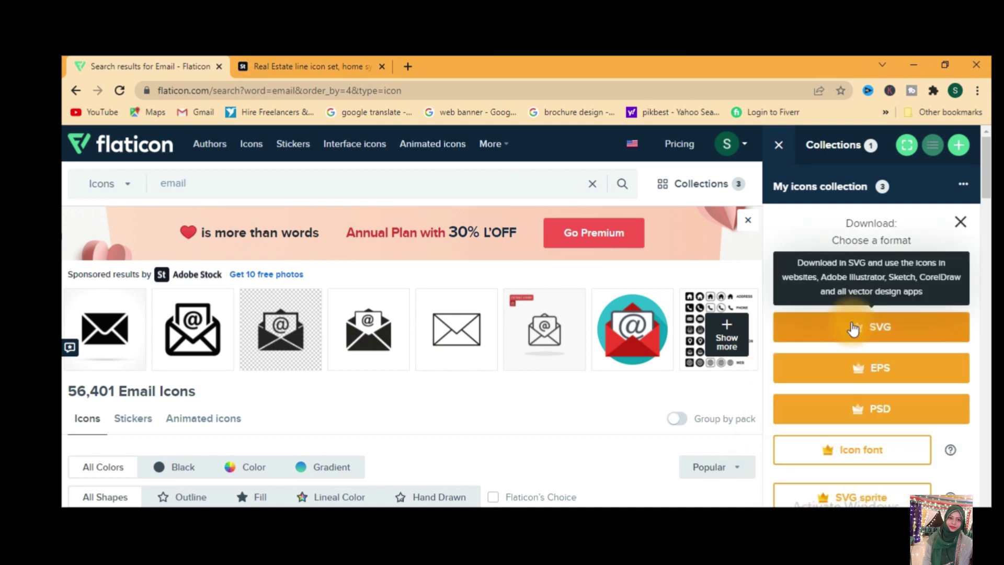
pyautogui.click(879, 292)
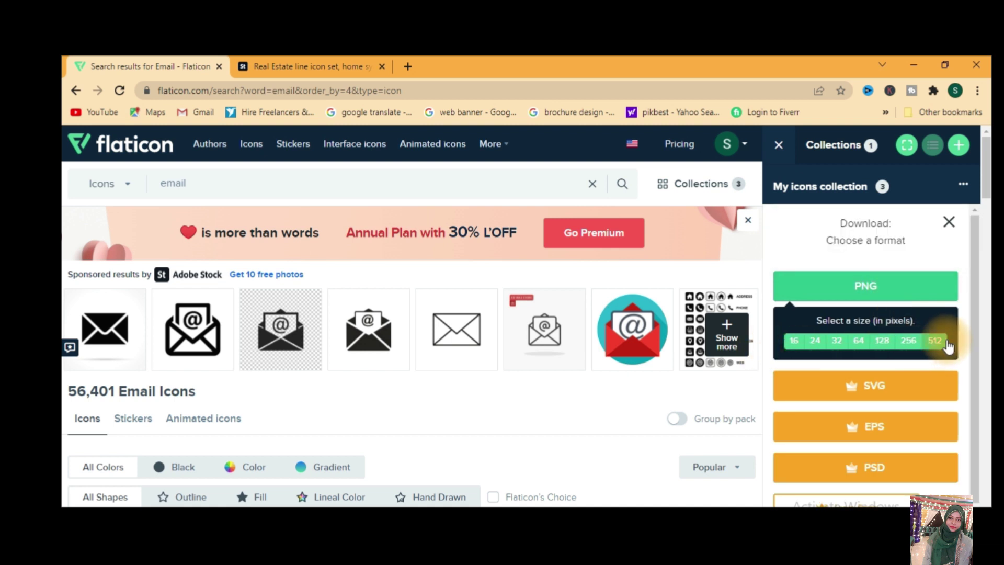
pyautogui.click(936, 341)
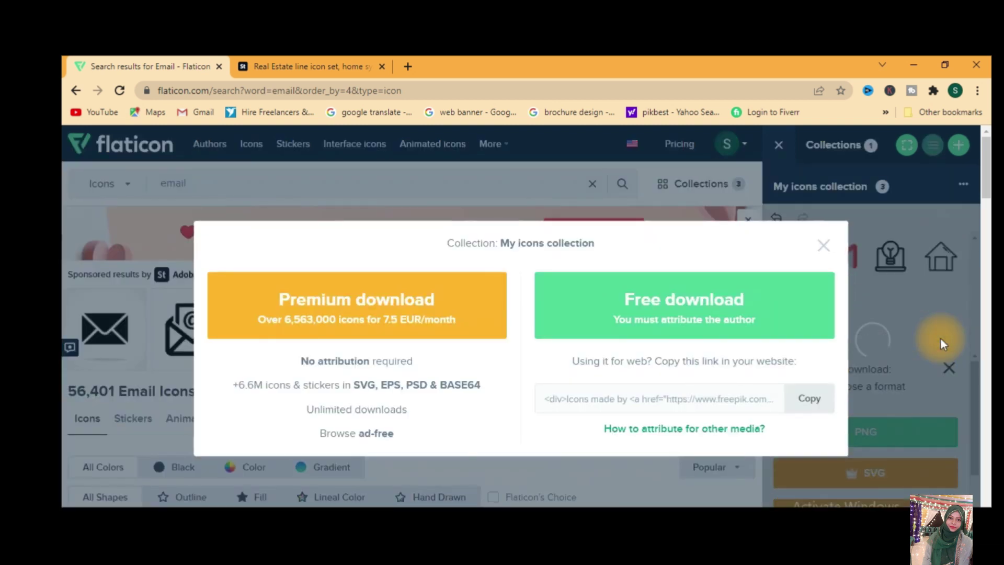
pyautogui.click(675, 308)
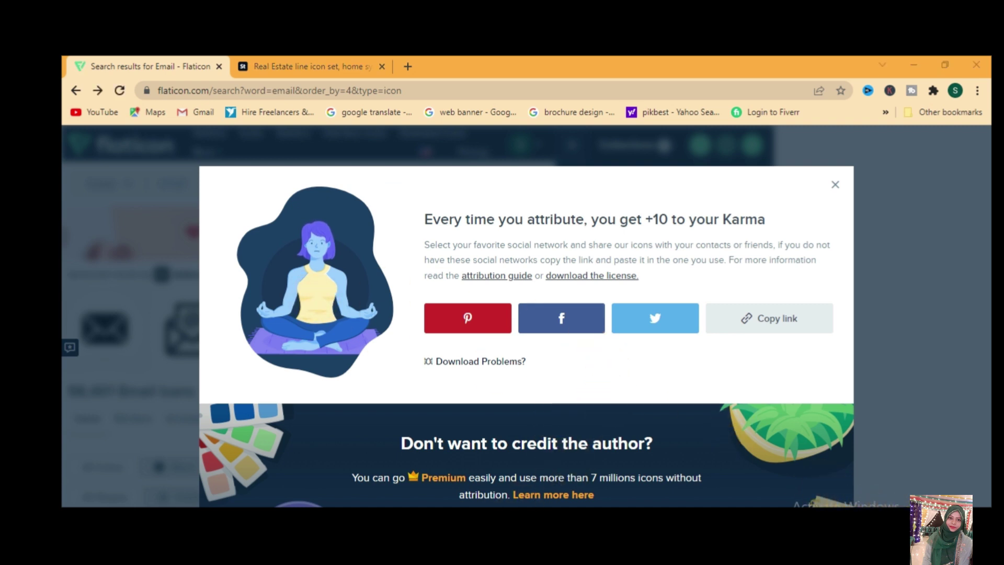
# Switch to the desktop and check the Downloads folder in File Explorer for the collection archive, then return to the desktop
pyautogui.click(911, 65)
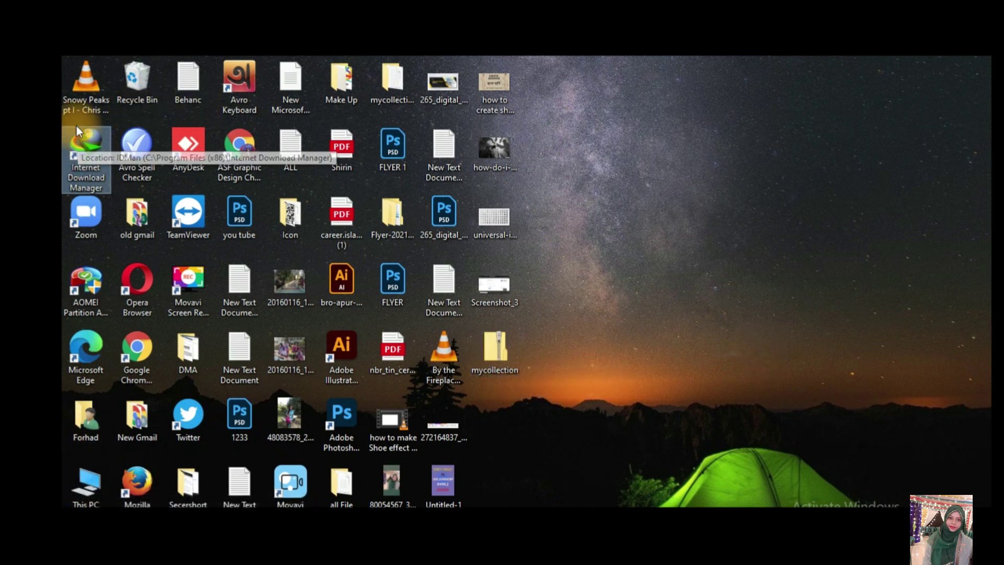
pyautogui.doubleClick(83, 479)
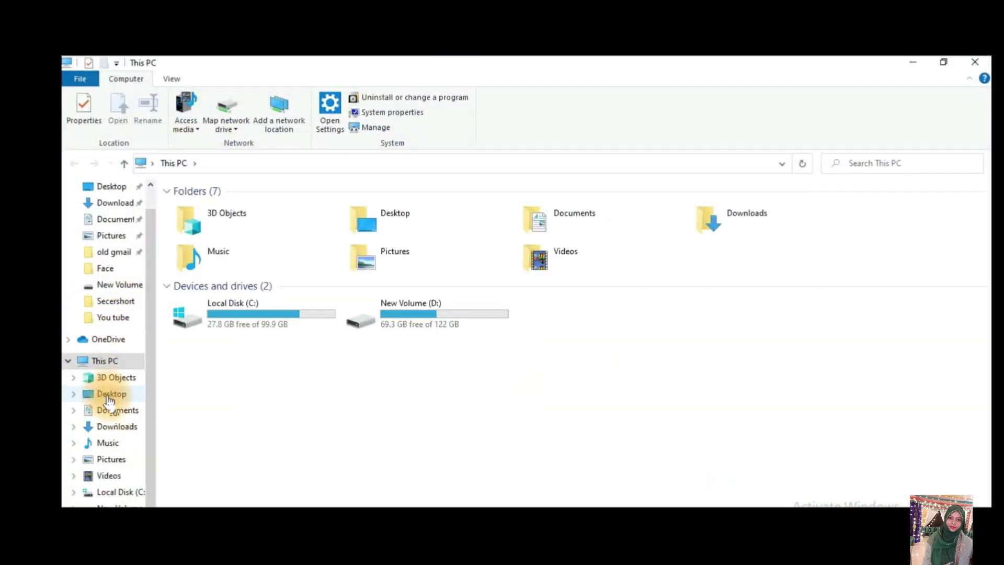
pyautogui.click(121, 428)
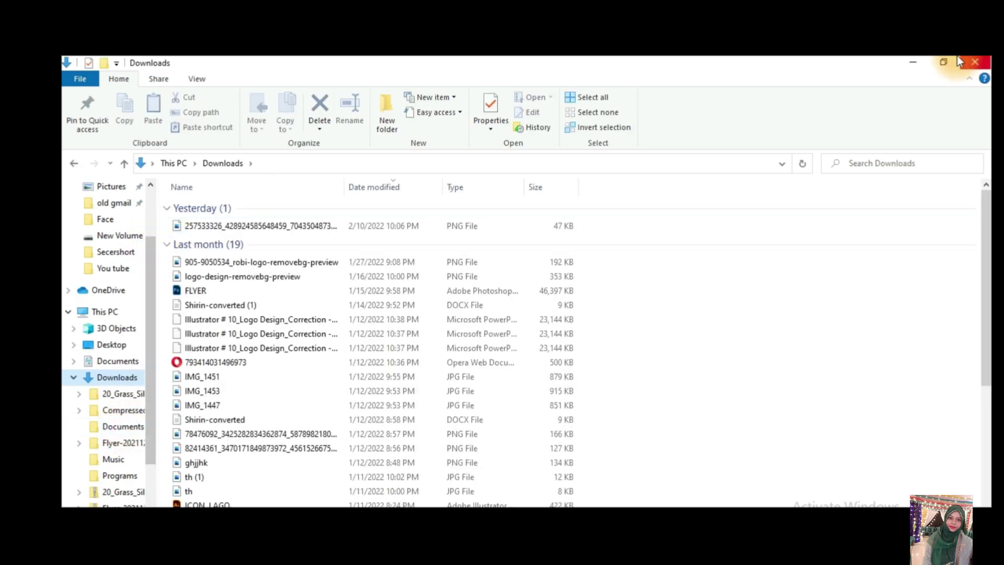
pyautogui.click(913, 62)
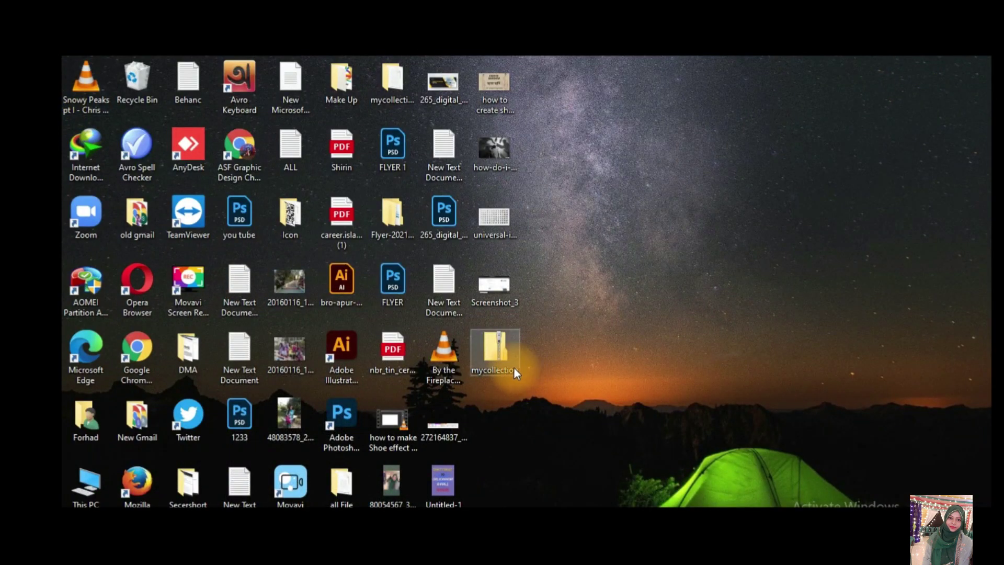
# Extract the mycollection archive on the desktop with 7-Zip into its own mycollection folder, and open the png subfolder inside it
pyautogui.rightClick(497, 343)
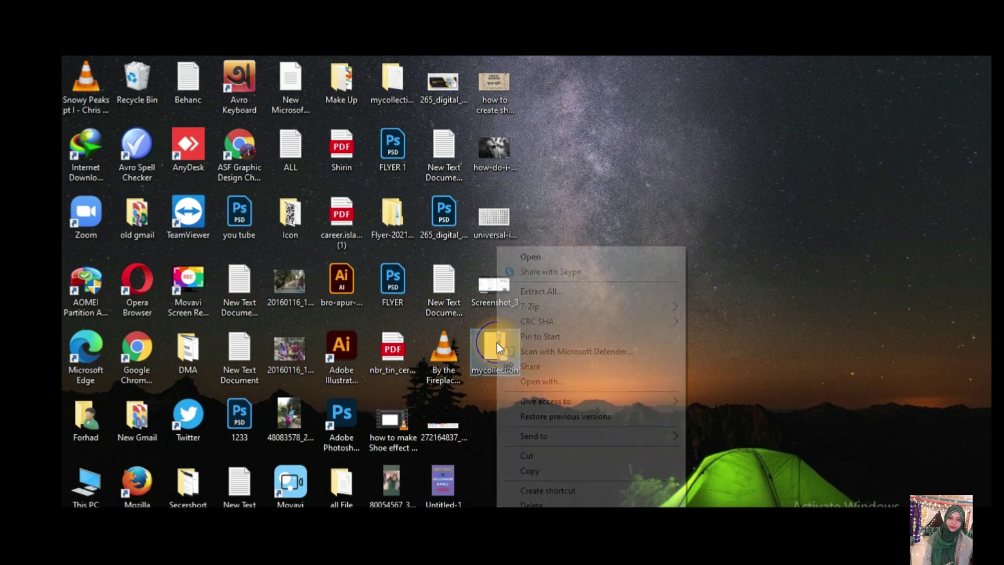
pyautogui.moveTo(529, 306)
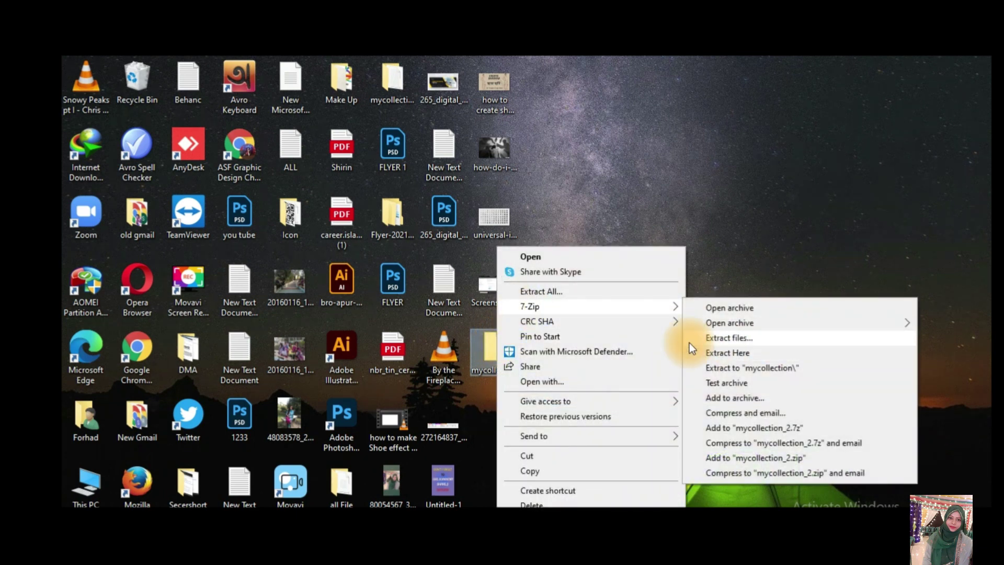
pyautogui.click(727, 338)
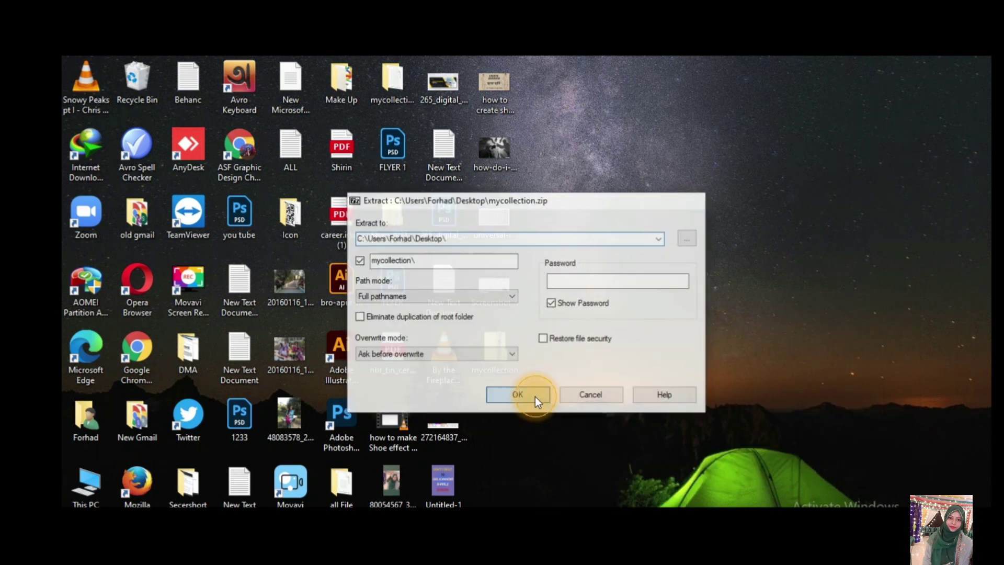
pyautogui.click(535, 396)
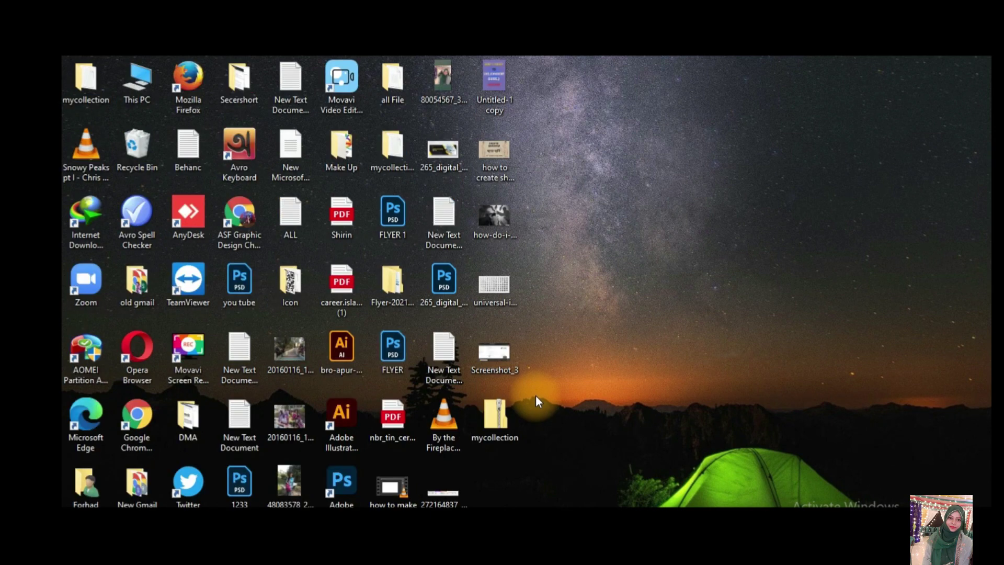
pyautogui.doubleClick(84, 83)
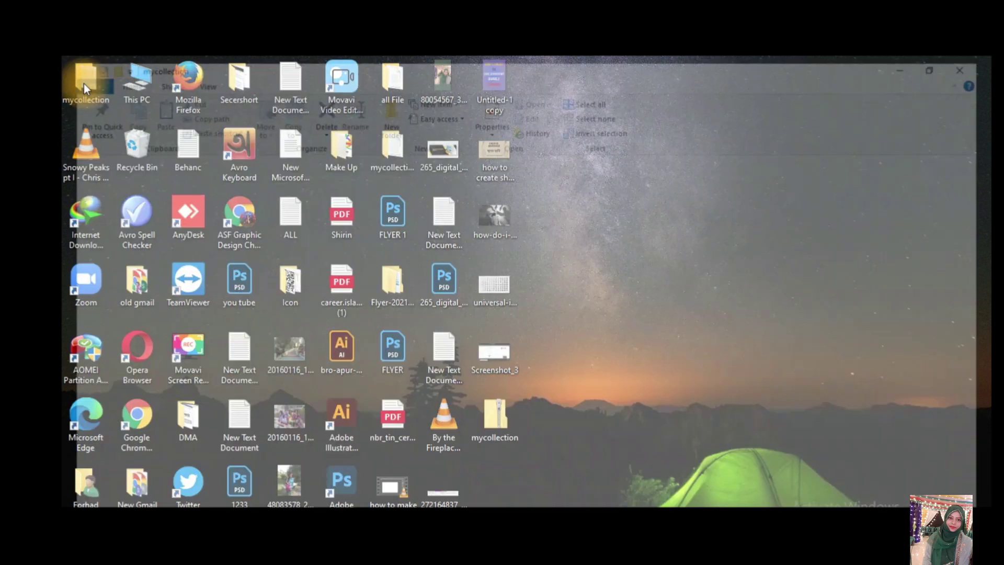
pyautogui.doubleClick(186, 219)
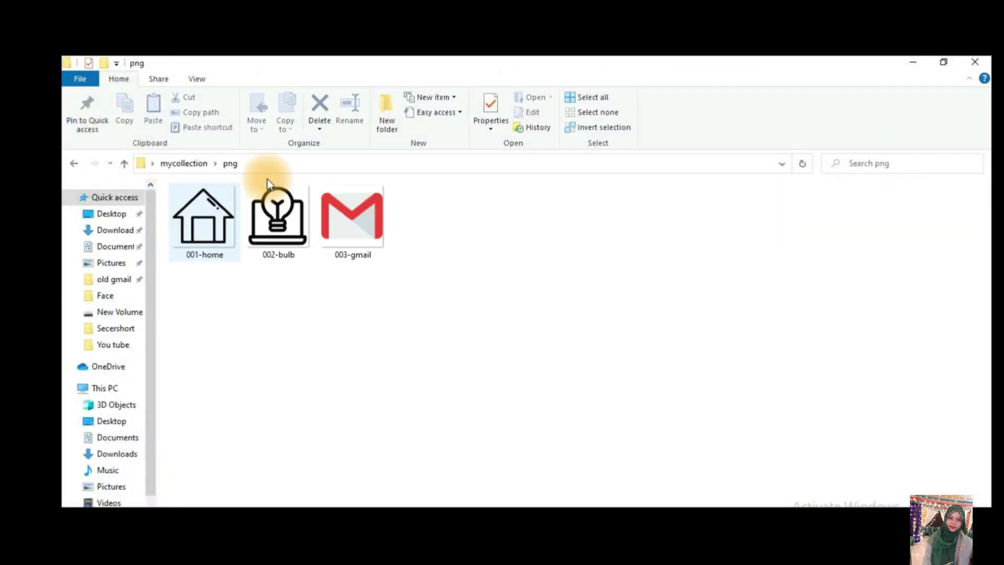